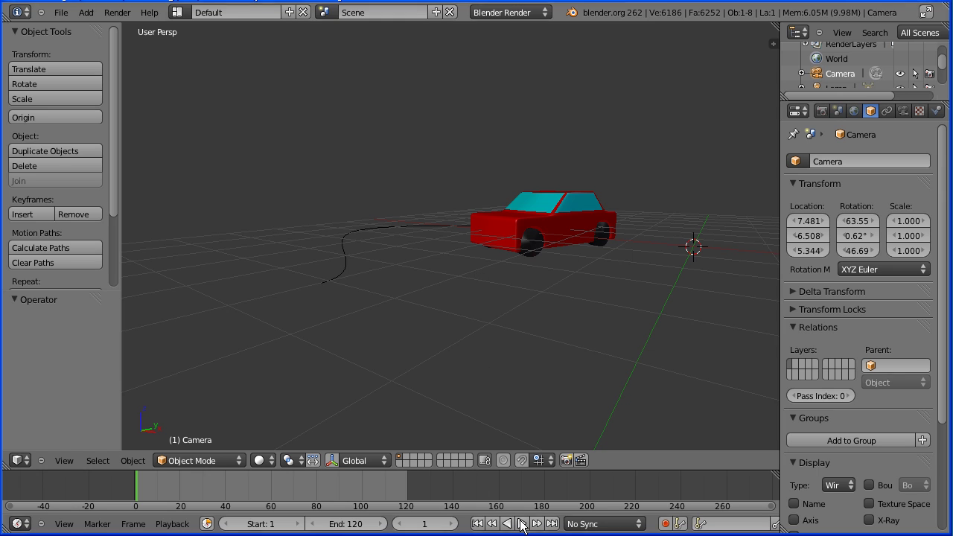
- Play the finished car animation, then start a fresh default scene
click(520, 523)
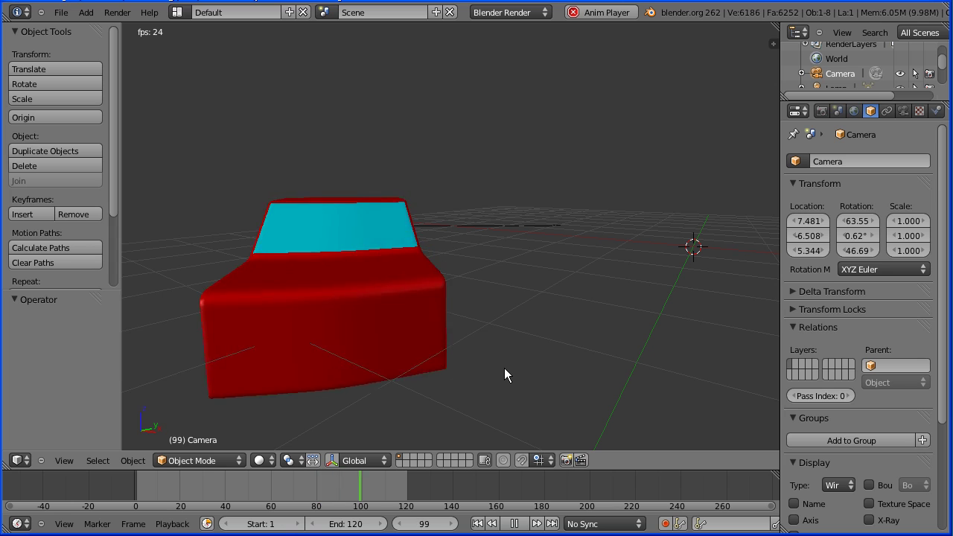
click(61, 13)
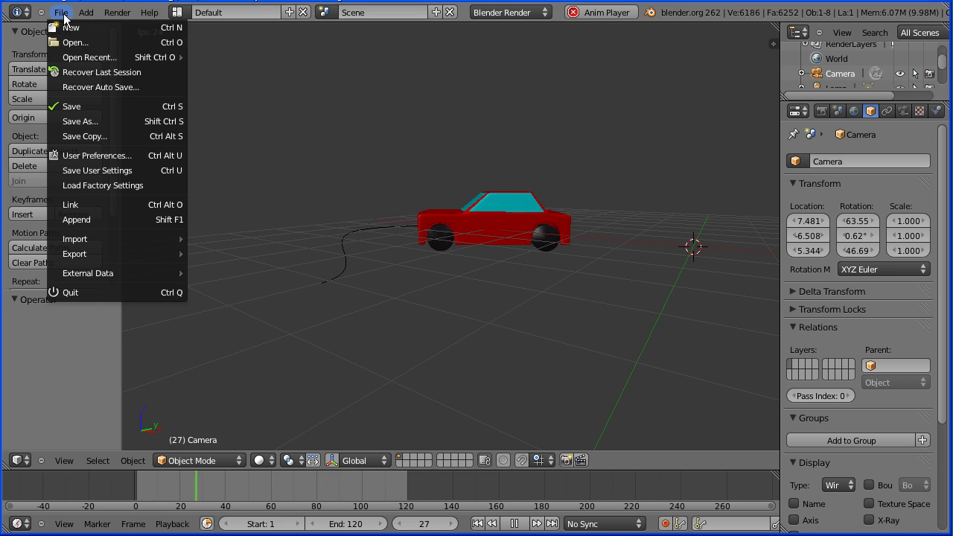
click(68, 26)
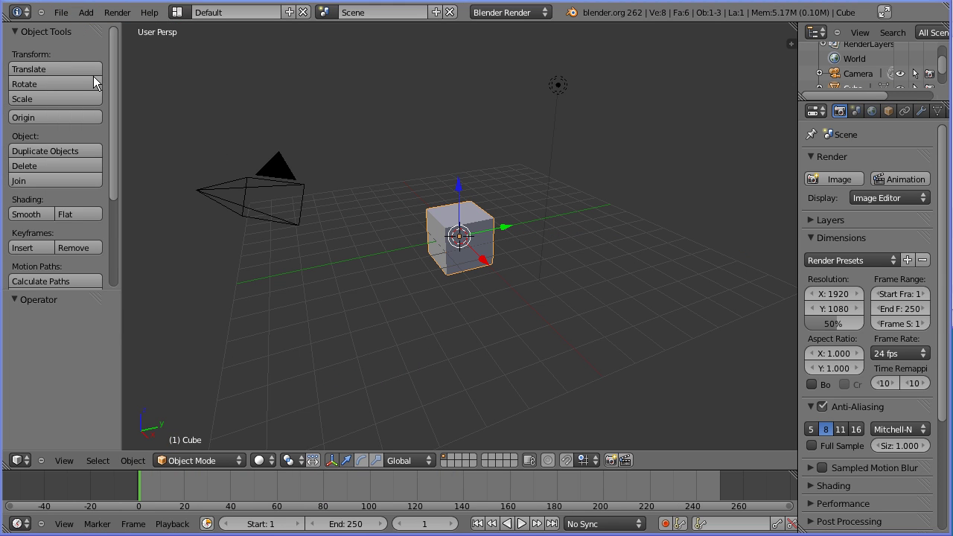
- Reopen the most recent red car model file from the recent files list
click(62, 13)
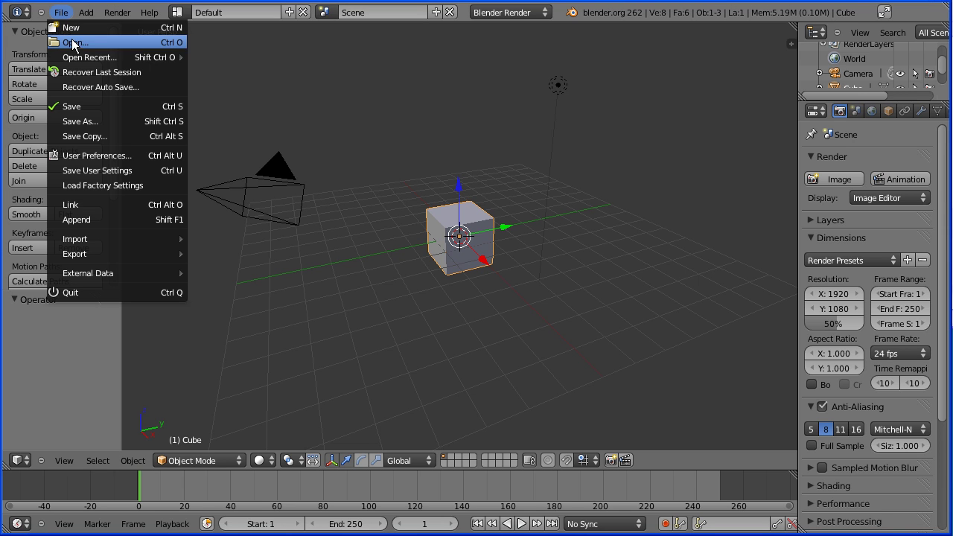
mouse_move(157, 57)
click(249, 57)
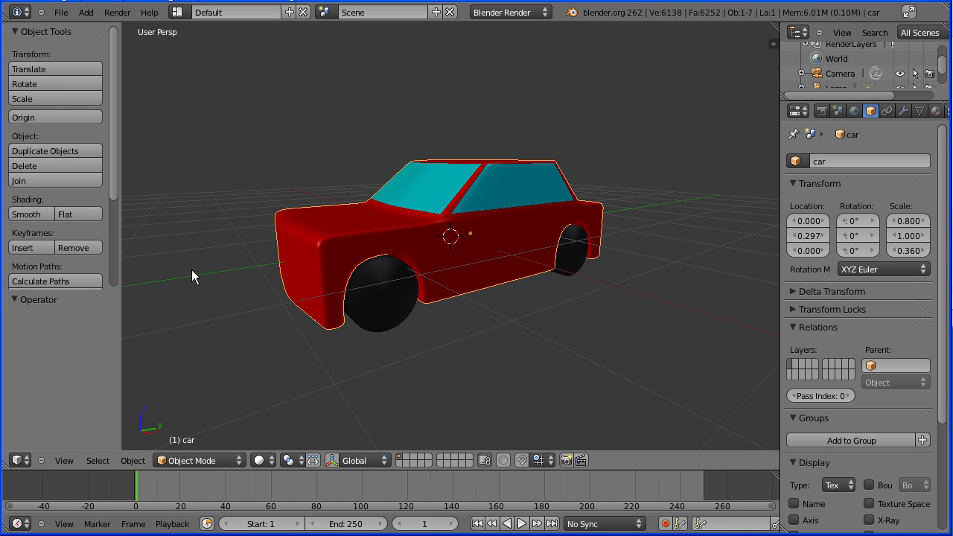
click(69, 459)
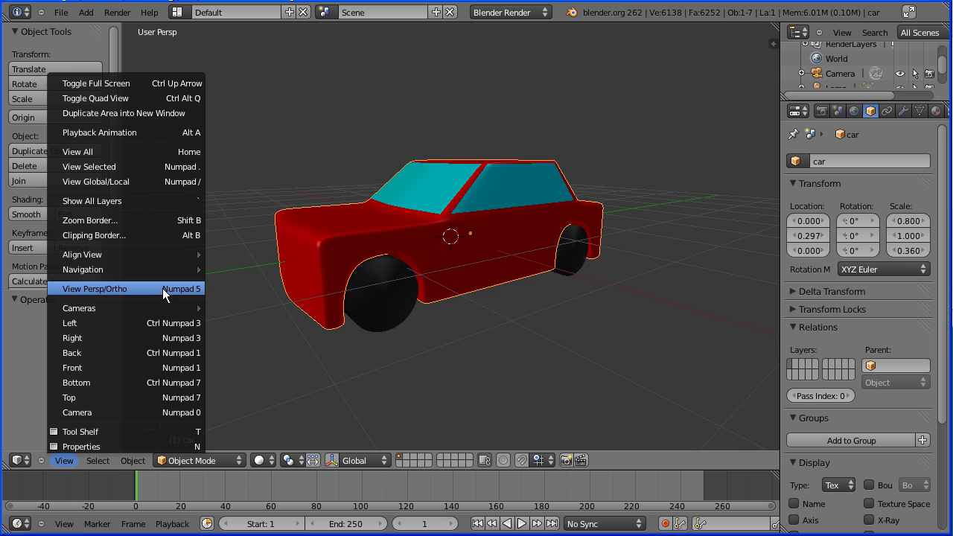
- Switch to an orthographic top view, zoomed out and panned so the car sits right
click(163, 288)
click(64, 461)
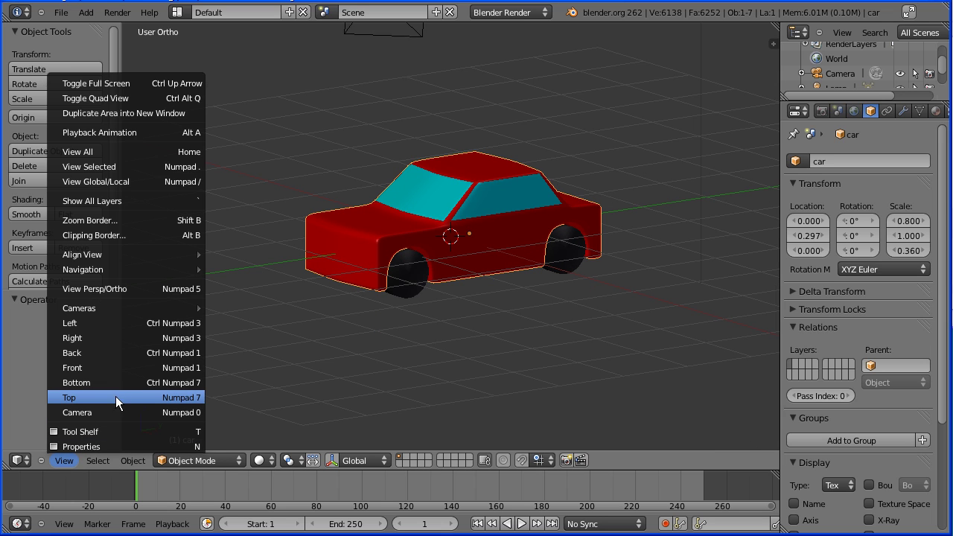
click(135, 399)
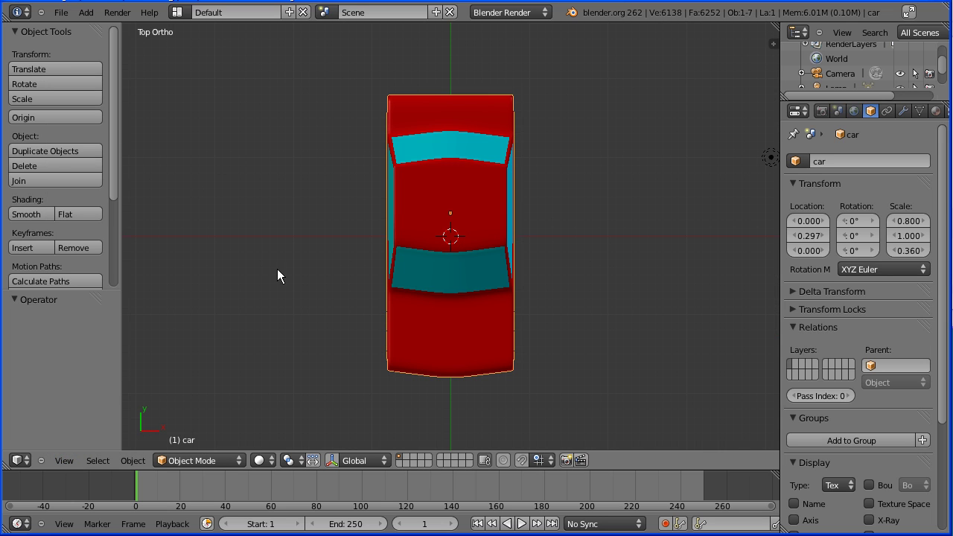
scroll(307, 265, down, 2)
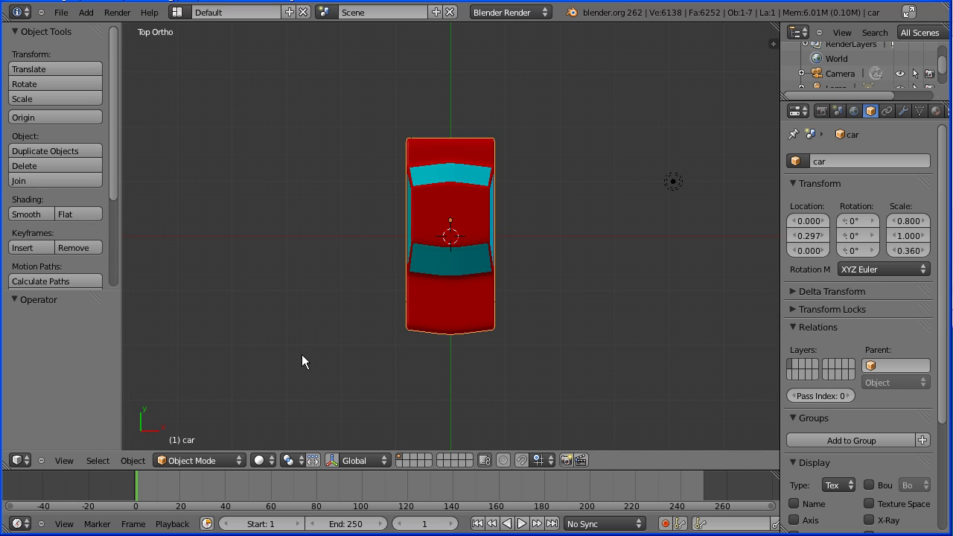
shift+middle_drag(309, 347, 526, 264)
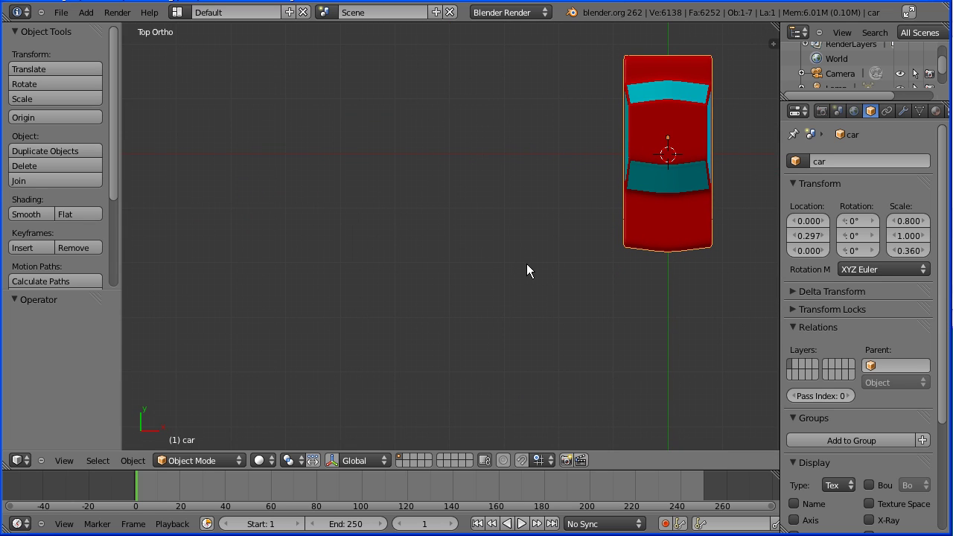
click(86, 12)
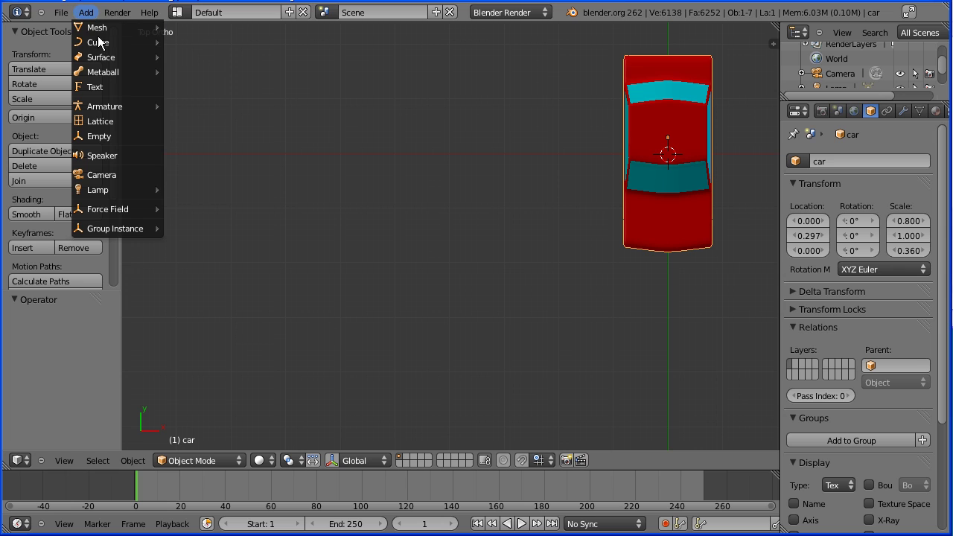
- Add a NURBS path and move it left of the car to about -3.107, -1.417, 0
mouse_move(102, 47)
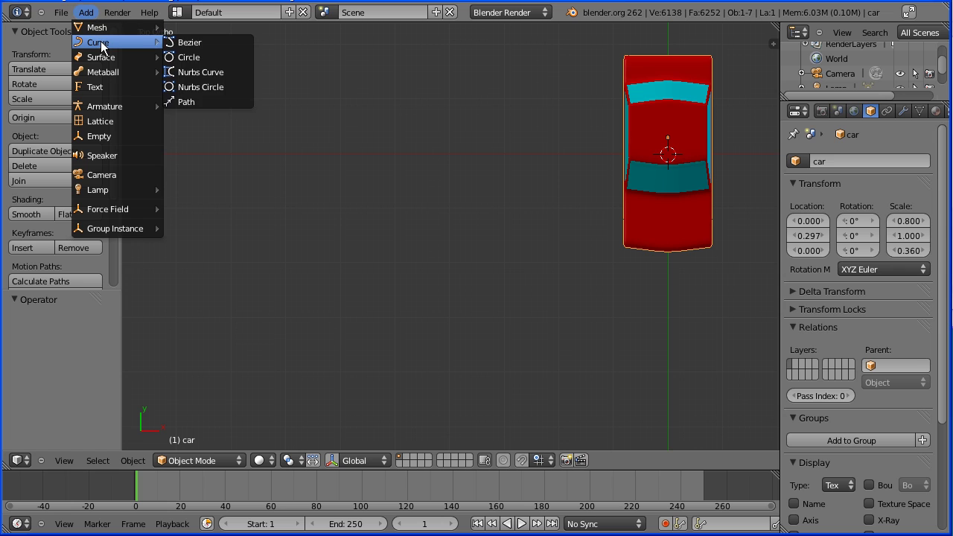
click(227, 102)
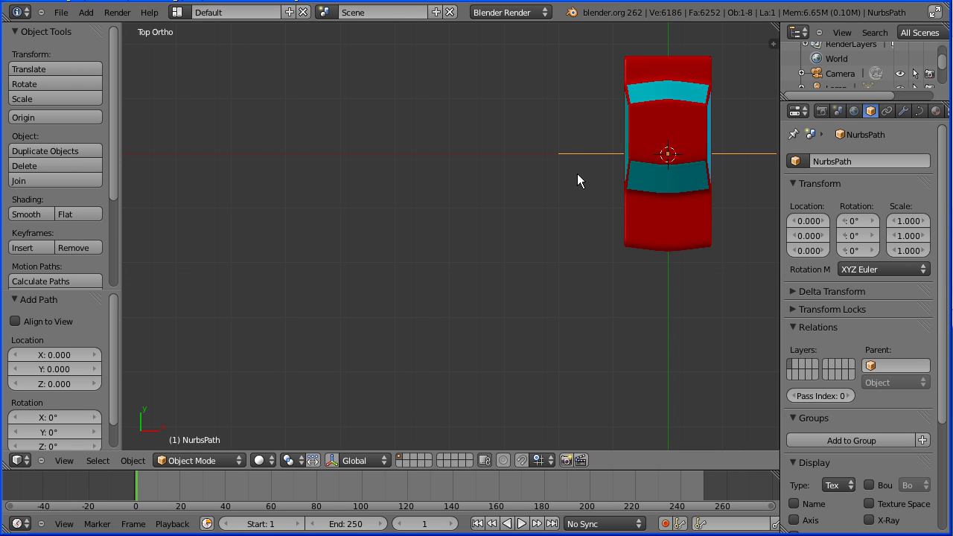
key(g)
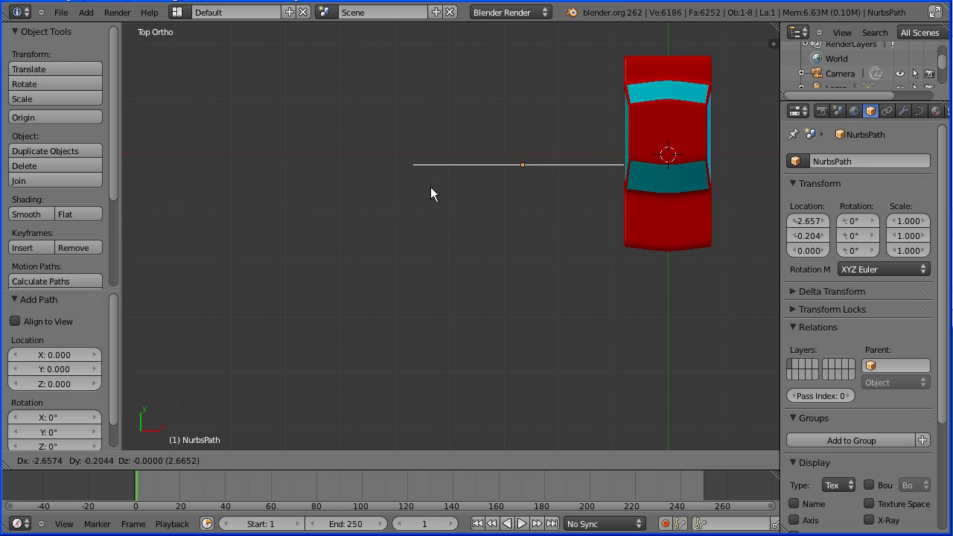
click(408, 252)
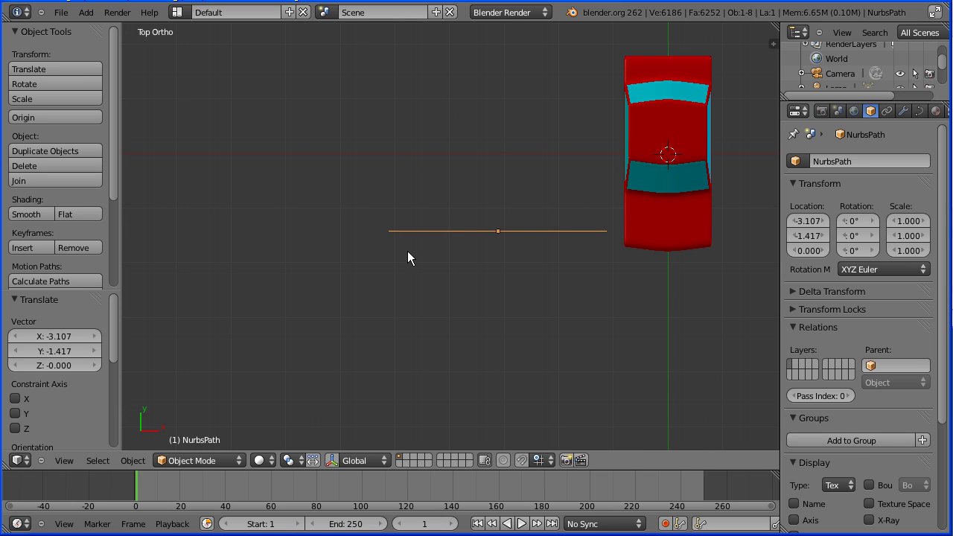
click(183, 460)
- In Edit Mode, move the path's end point to the top and another point near the bottom
click(175, 430)
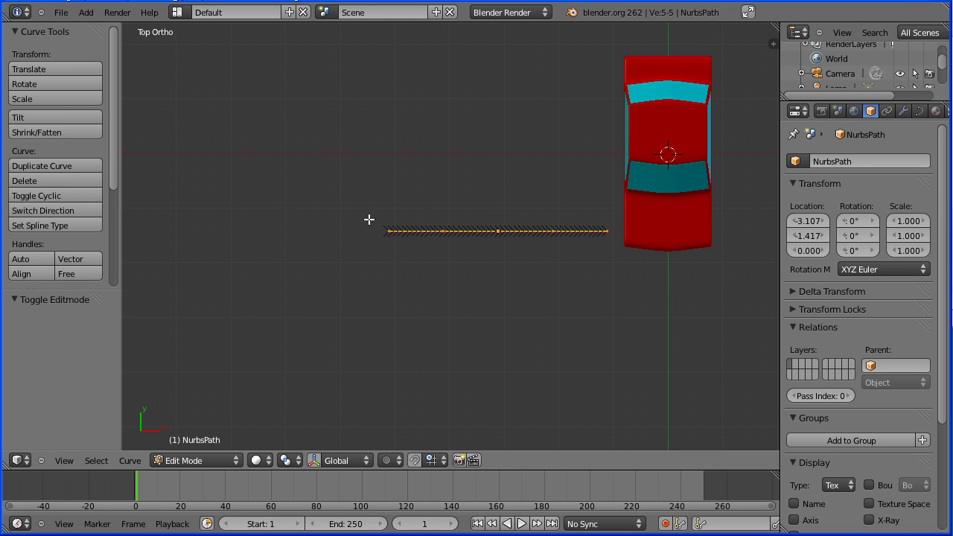
right_click(389, 230)
key(g)
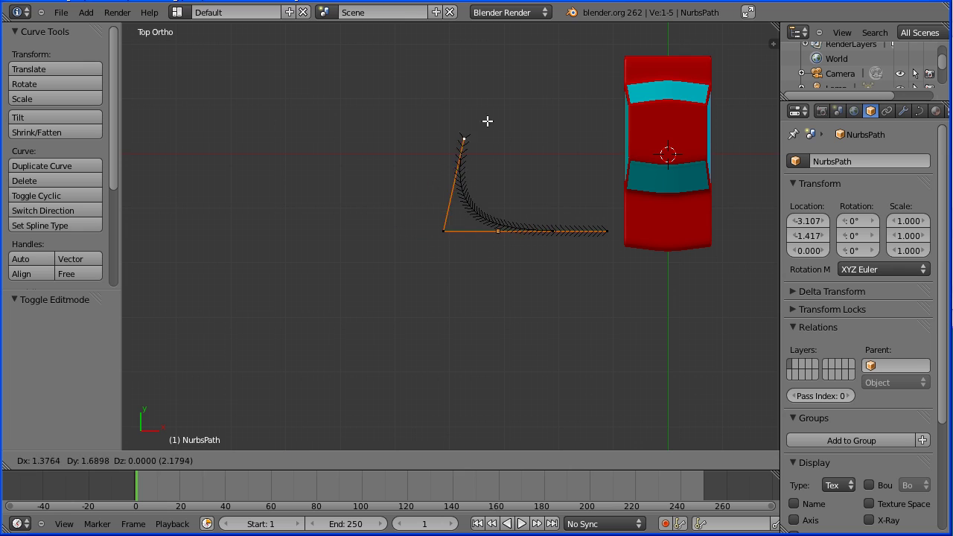
click(527, 39)
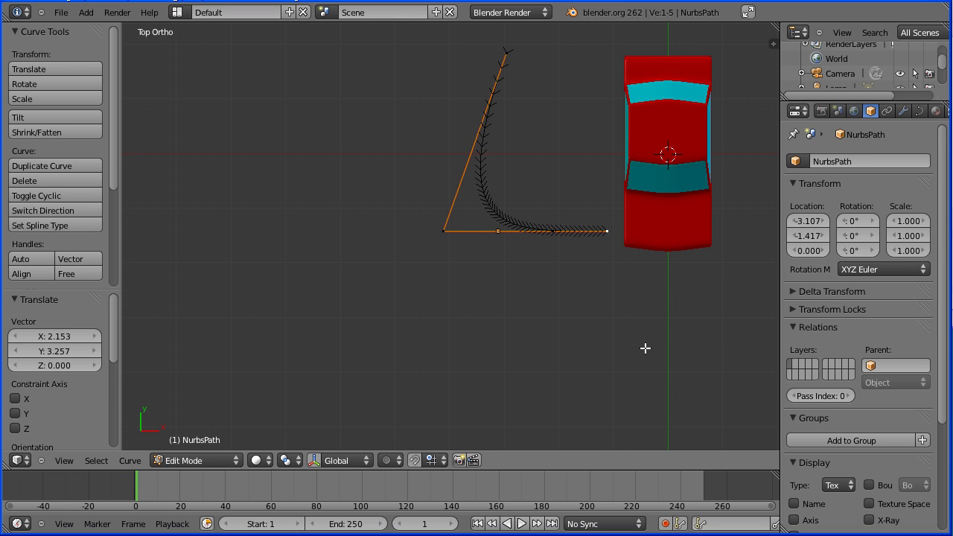
key(g)
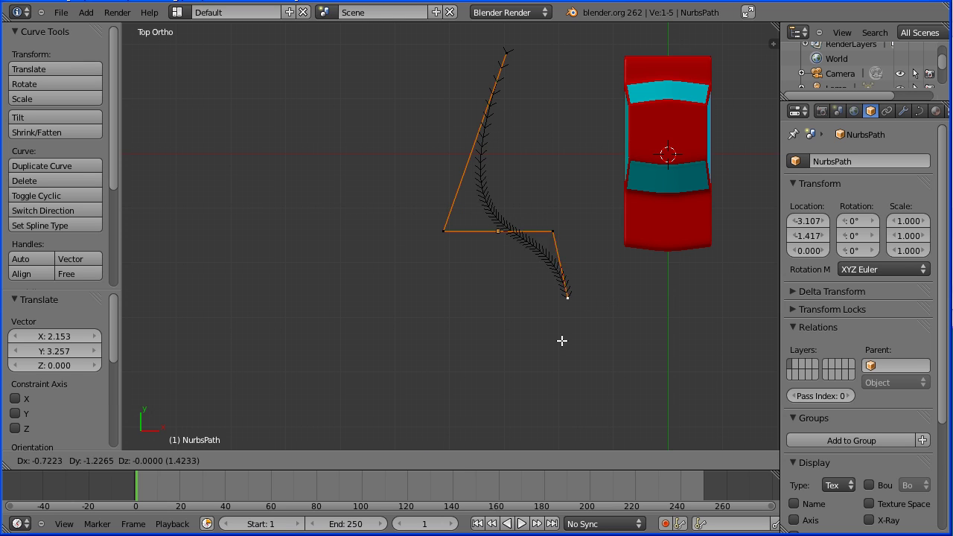
click(508, 452)
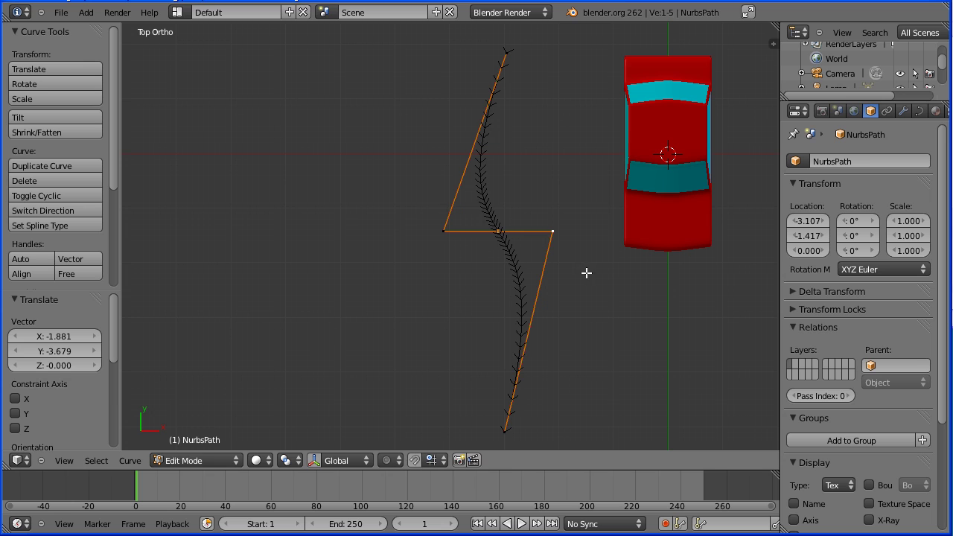
key(g)
click(539, 382)
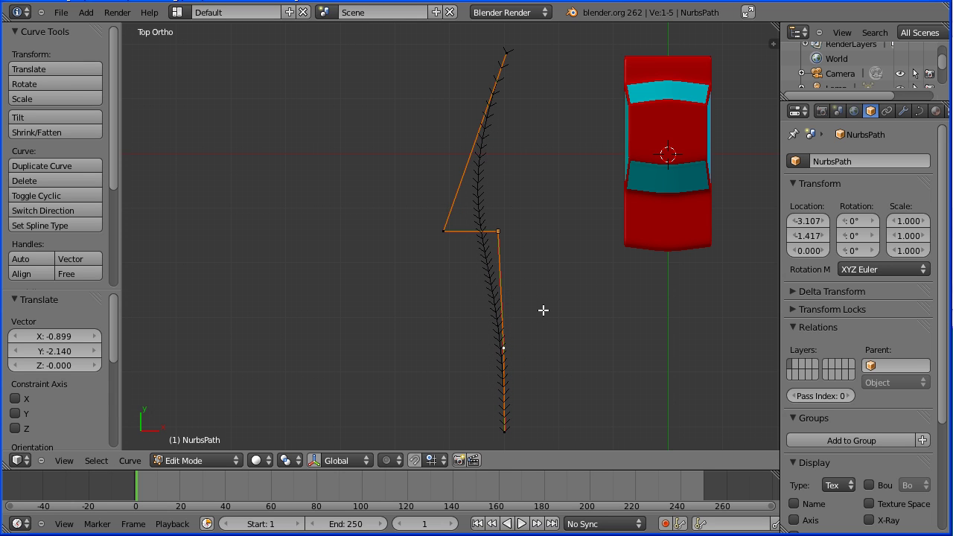
- Line up the corner point, pull the middle point far left, and return to Object Mode
right_click(444, 230)
key(g)
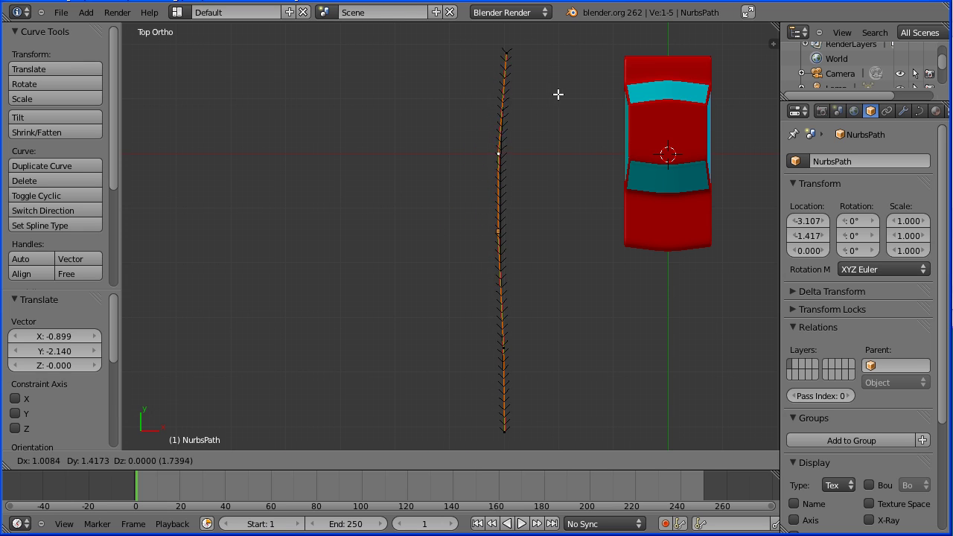
click(563, 72)
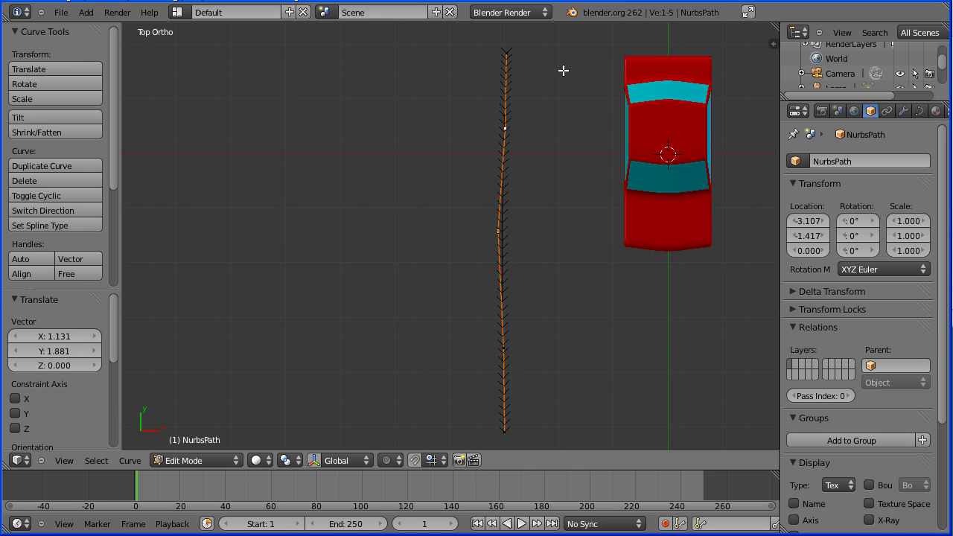
right_click(498, 232)
key(g)
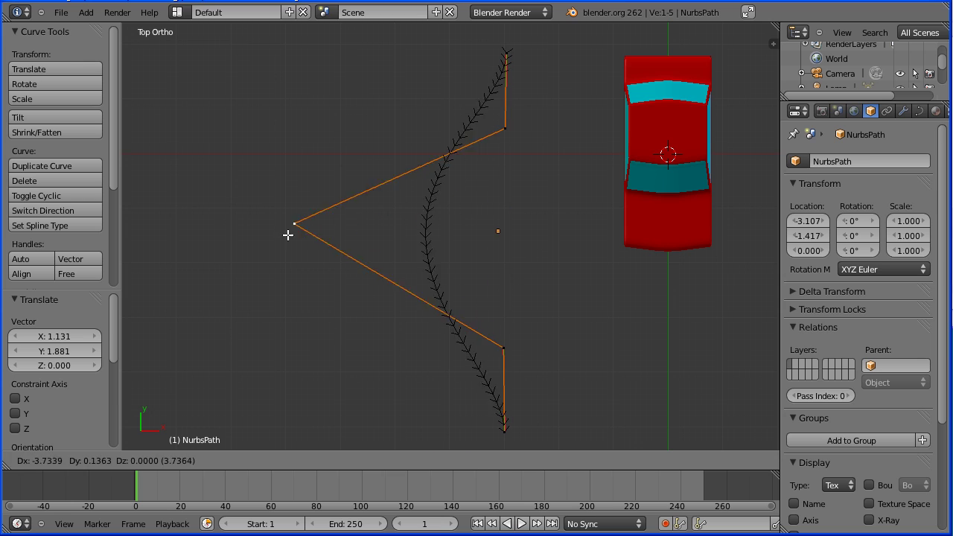
click(59, 268)
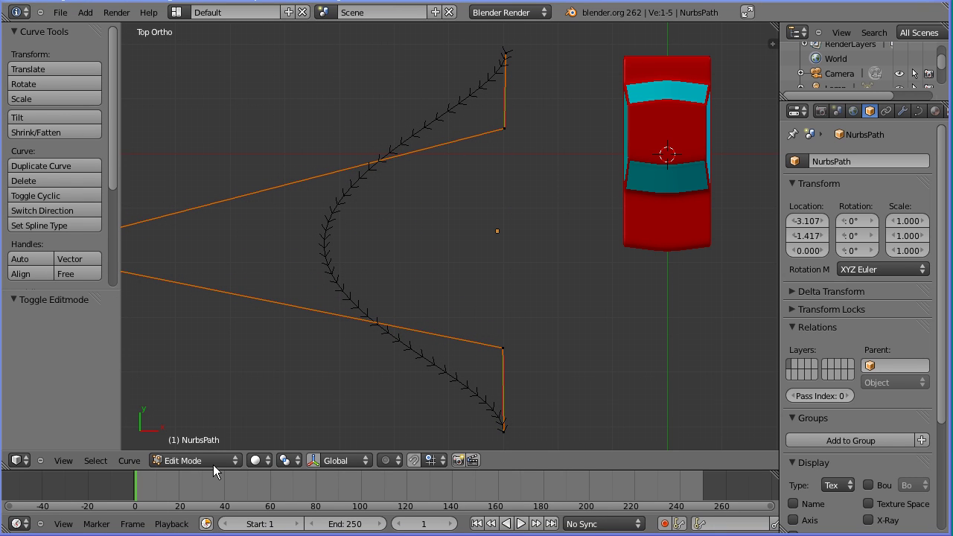
click(213, 464)
click(210, 447)
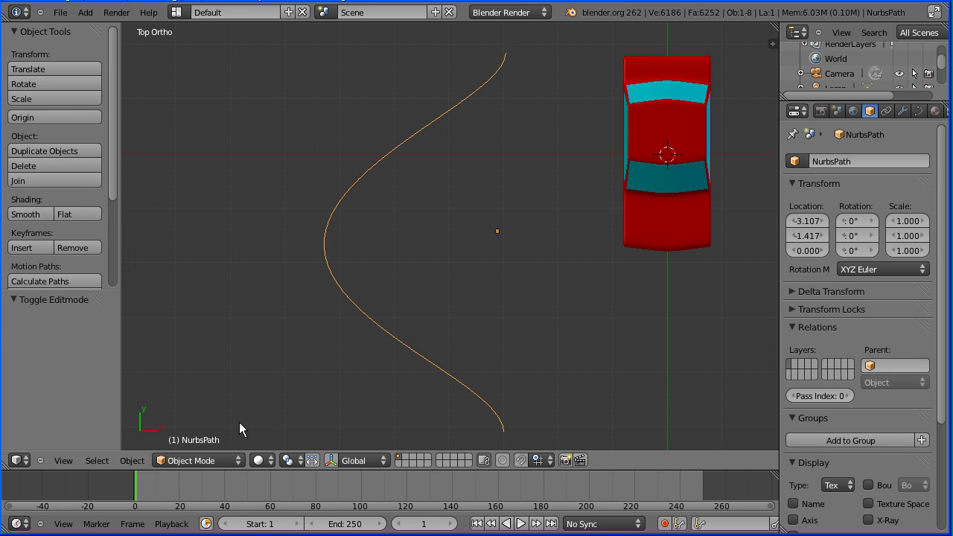
- Add a Follow Path constraint to the car with NurbsPath as its target
right_click(644, 241)
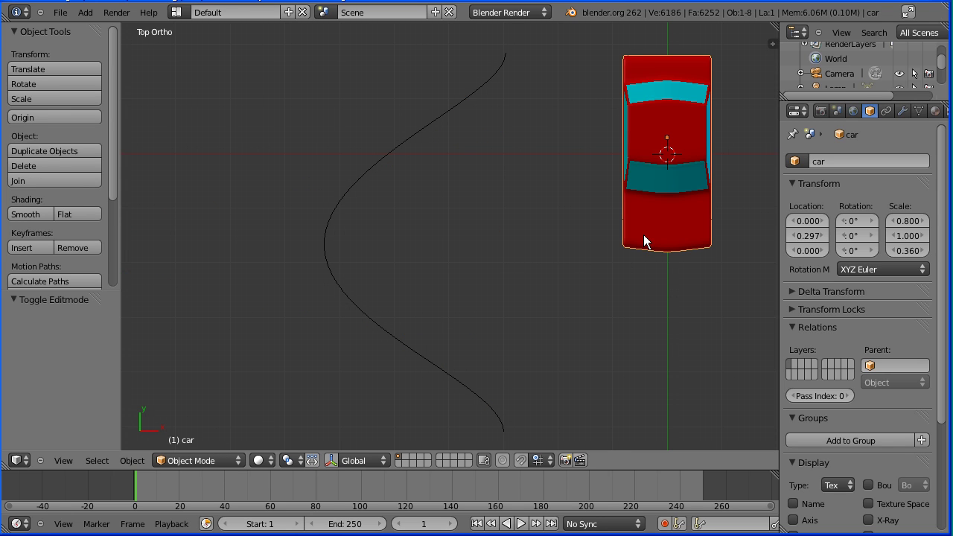
click(886, 110)
click(891, 180)
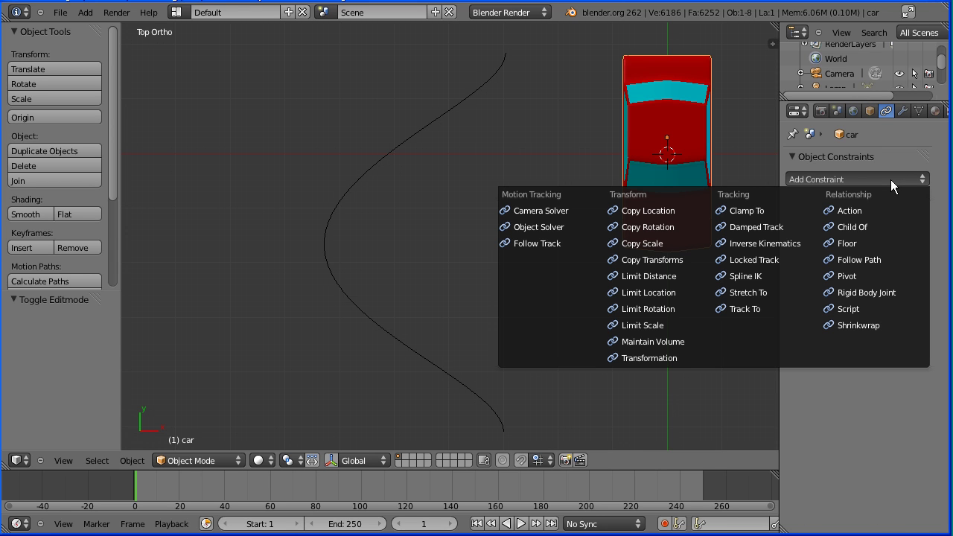
click(898, 259)
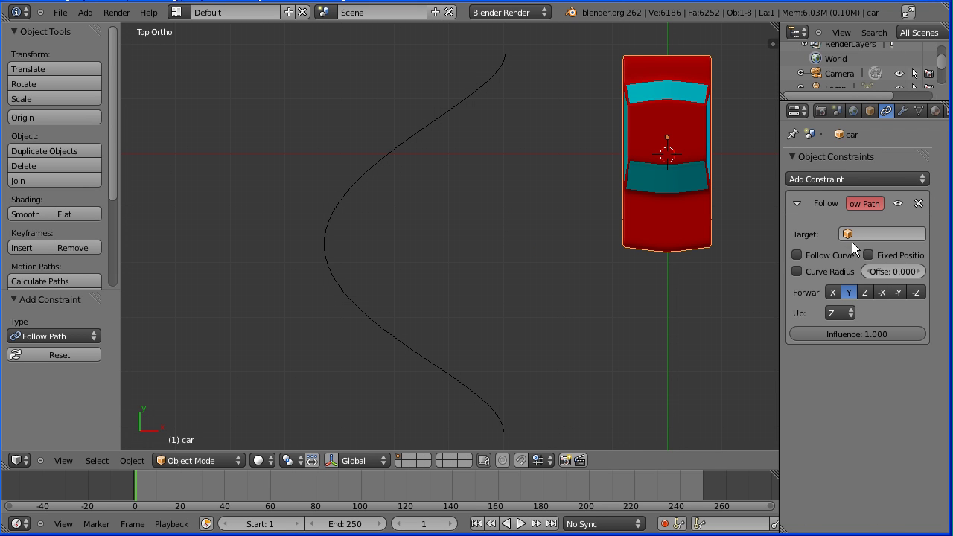
click(878, 233)
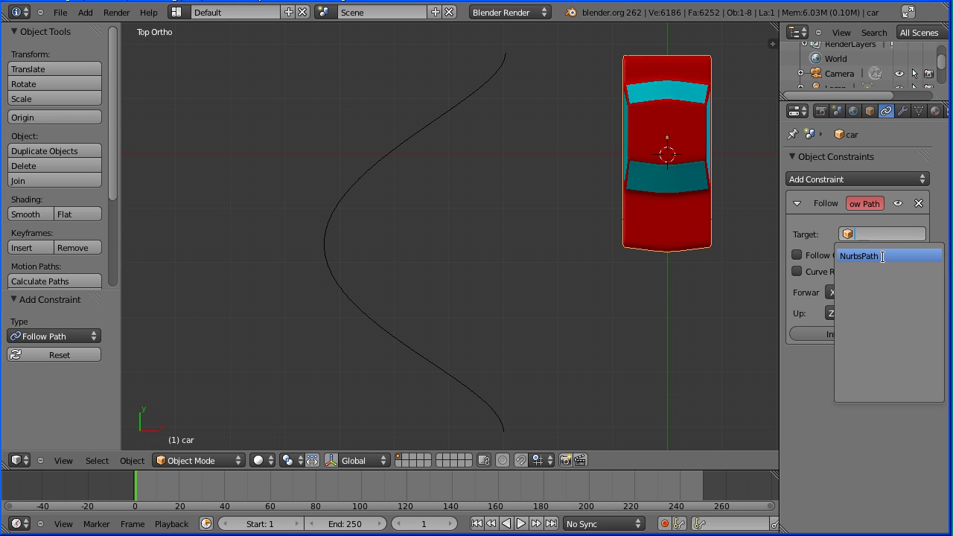
click(883, 257)
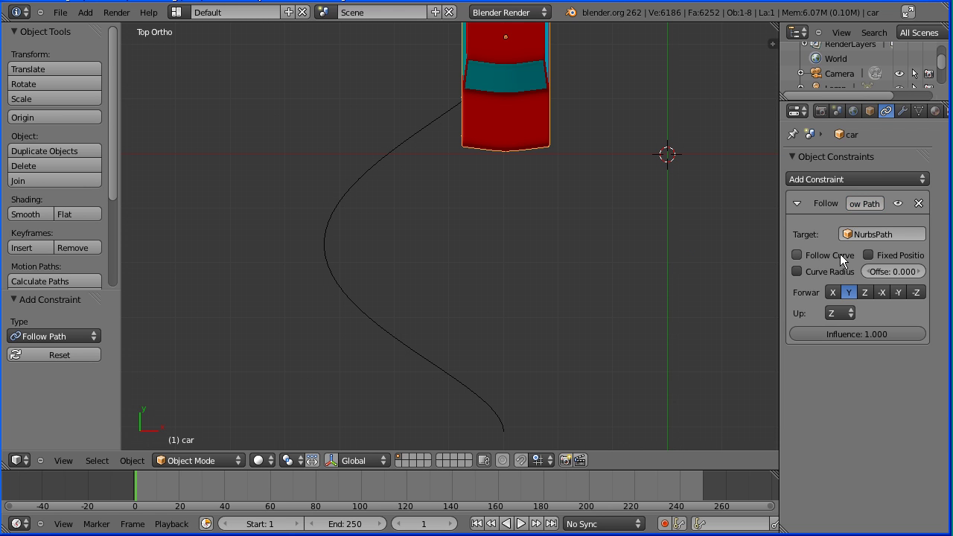
- Enable Follow Curve and set the car's Z rotation to 180°
click(798, 254)
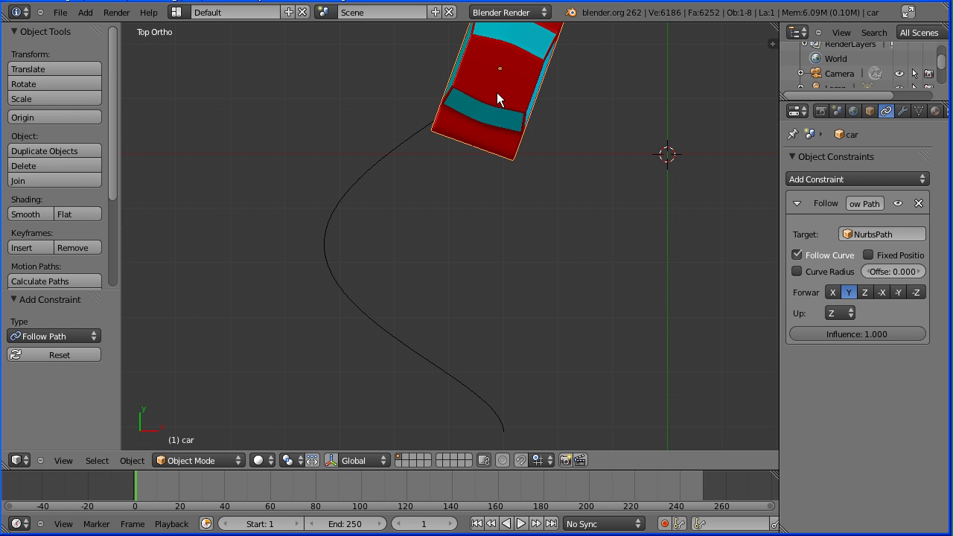
click(869, 111)
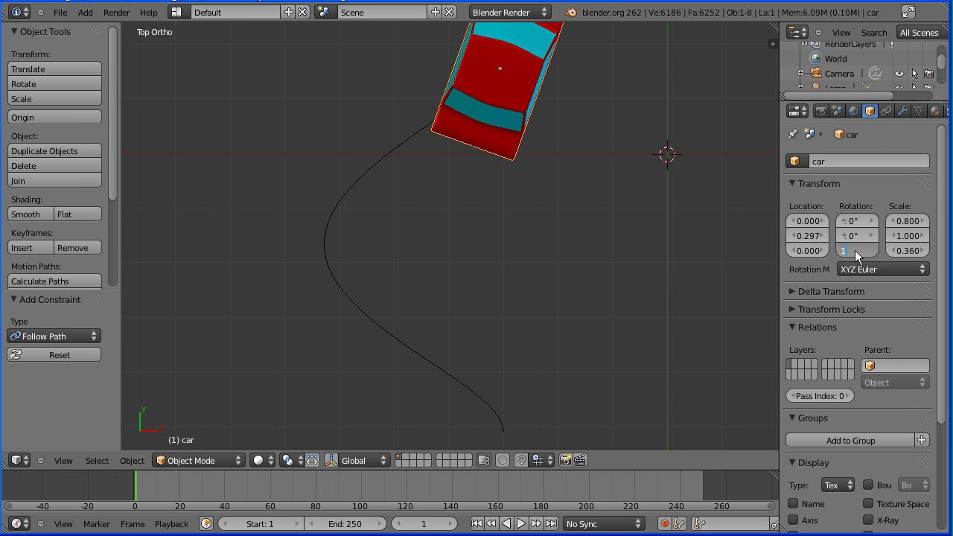
key(Return)
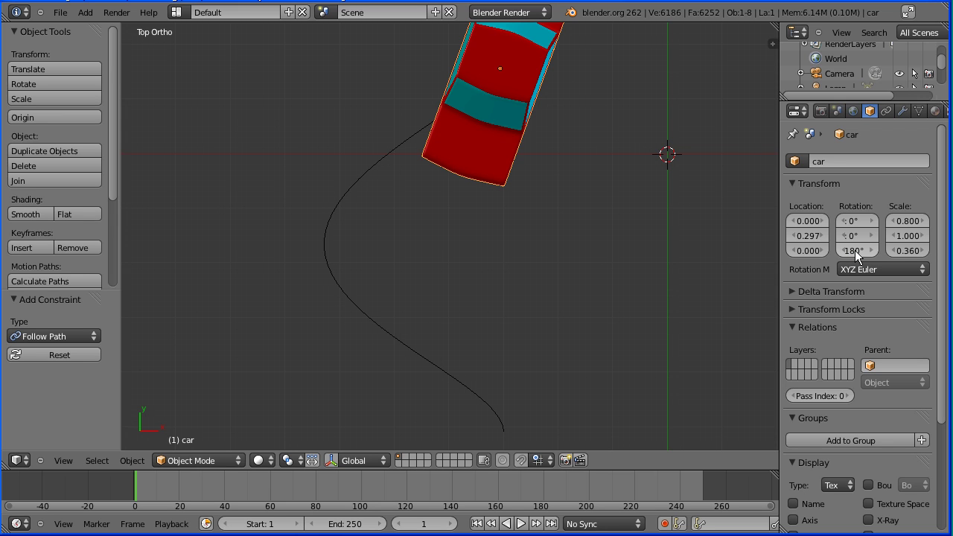
right_click(454, 377)
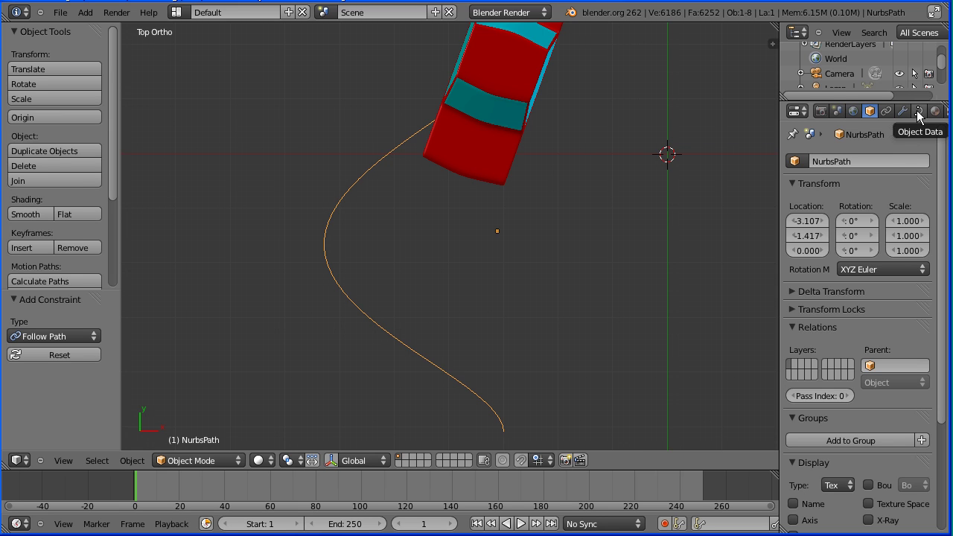
- Set the scene's end frame to 120
click(918, 112)
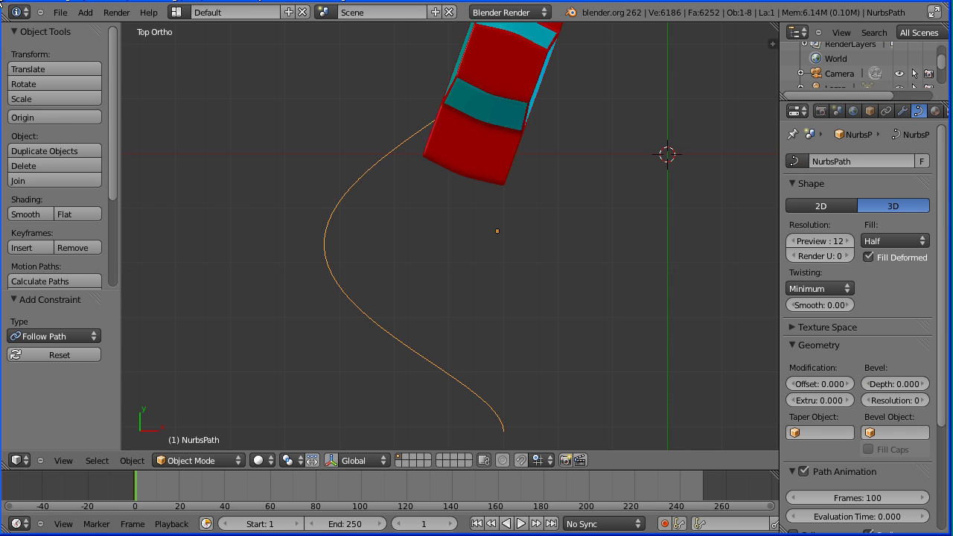
click(345, 524)
text(12)
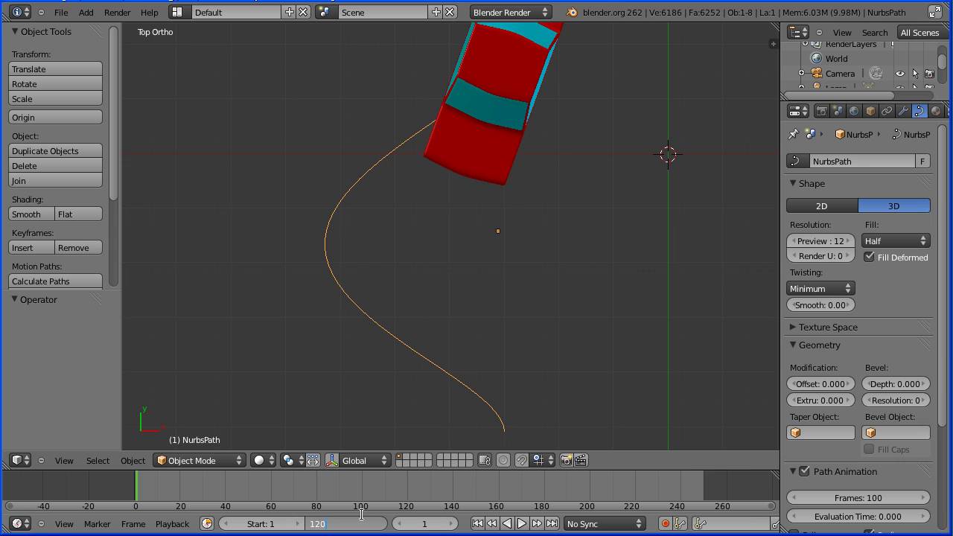
text(0)
key(Return)
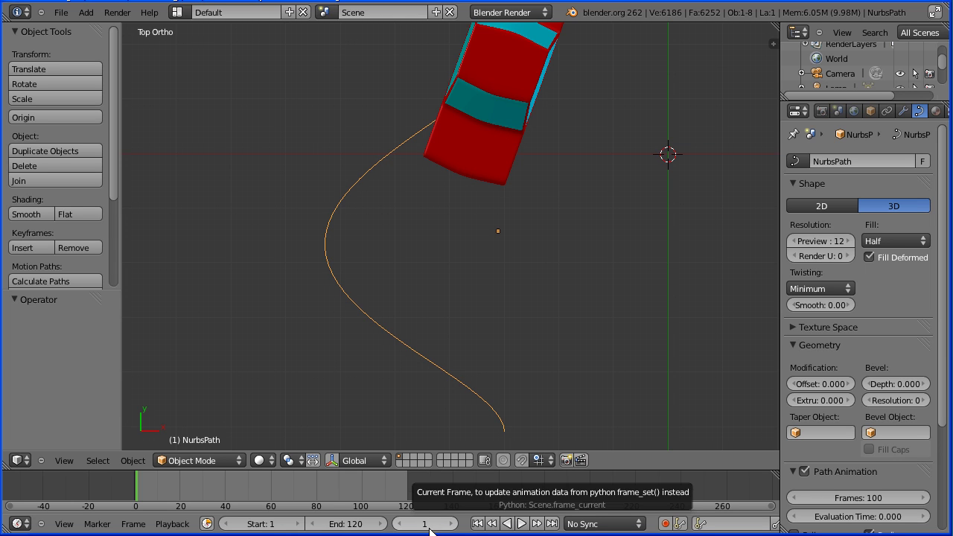
- Keyframe the path's Evaluation Time at 0 on frame 1 and 100 on frame 120, then rewind
right_click(850, 518)
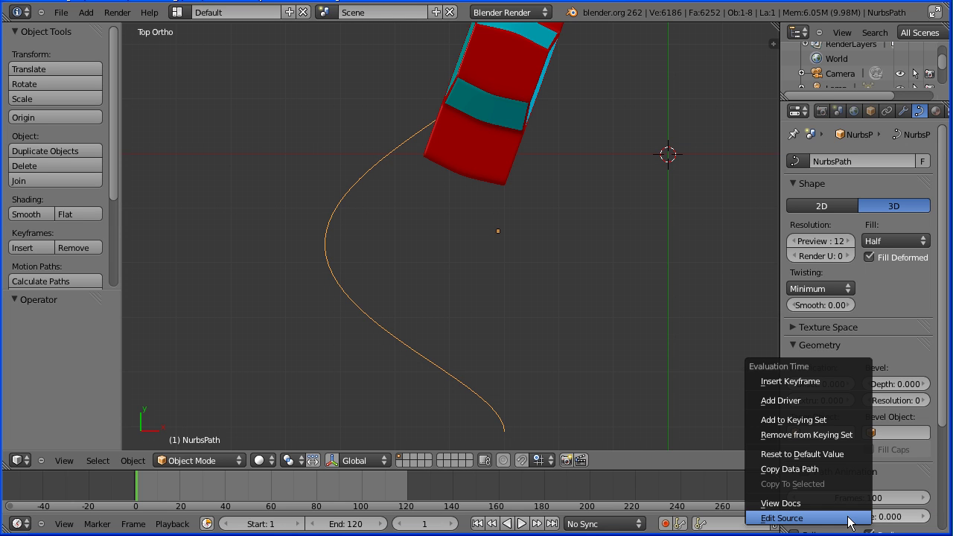
click(813, 382)
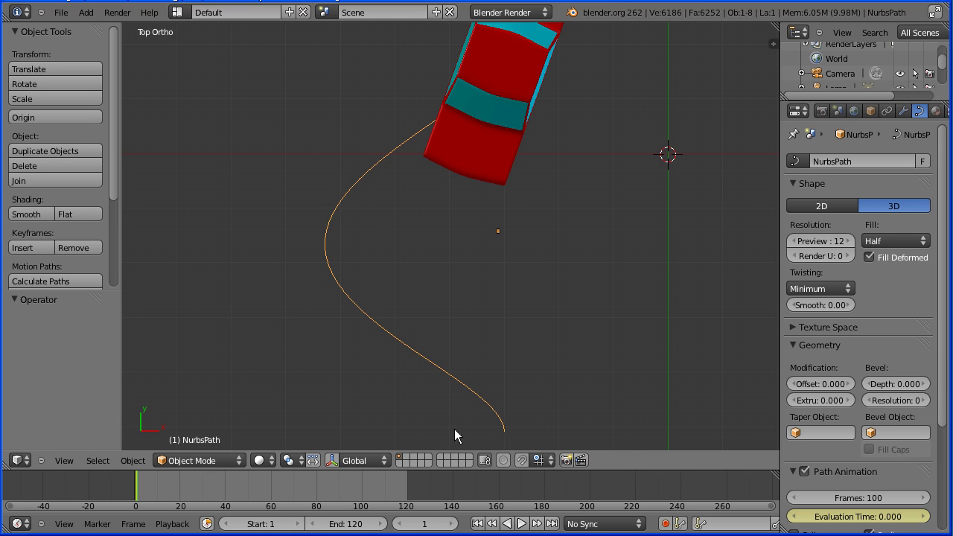
click(551, 523)
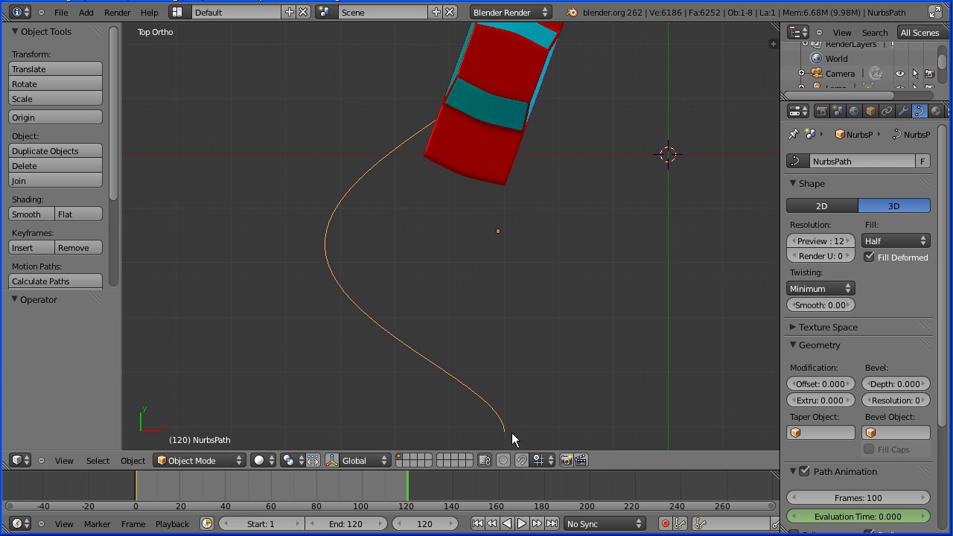
click(840, 517)
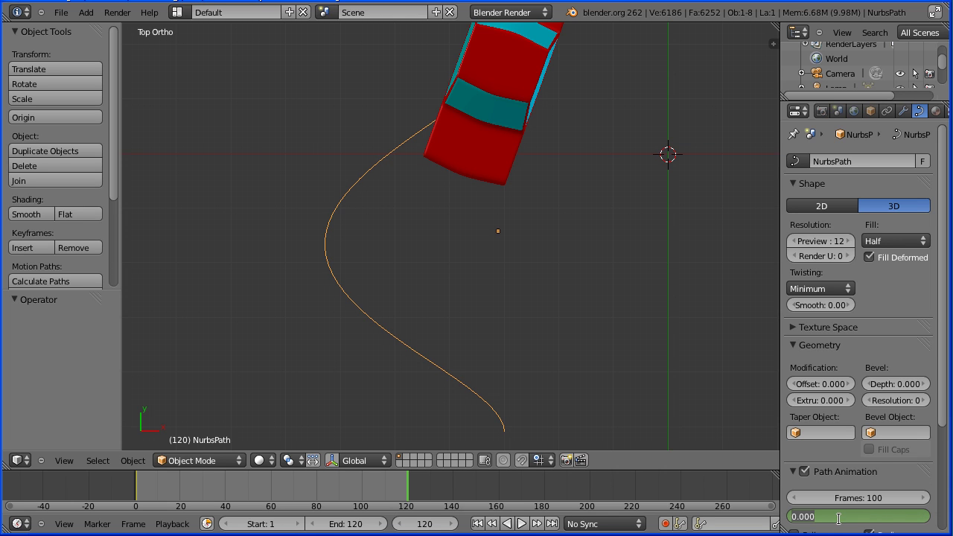
text(100)
key(Return)
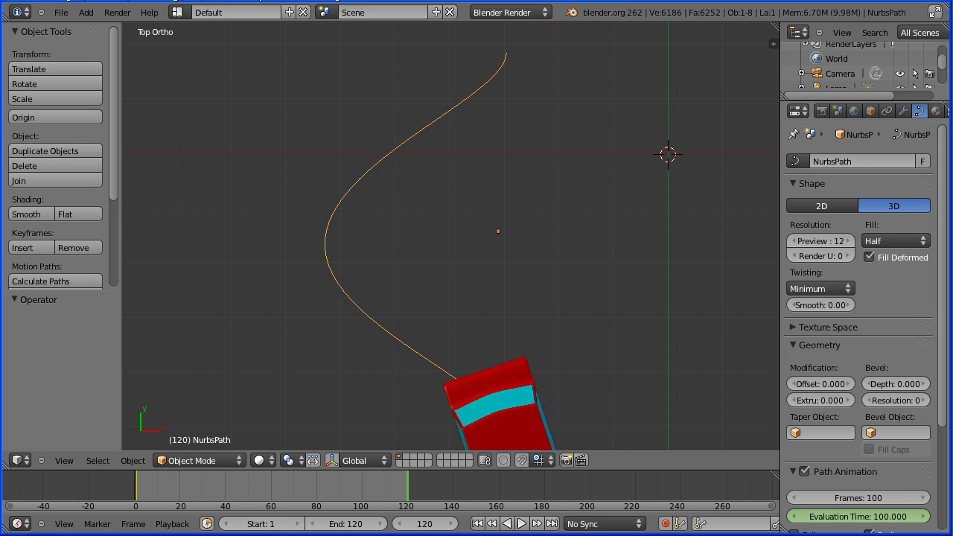
right_click(844, 519)
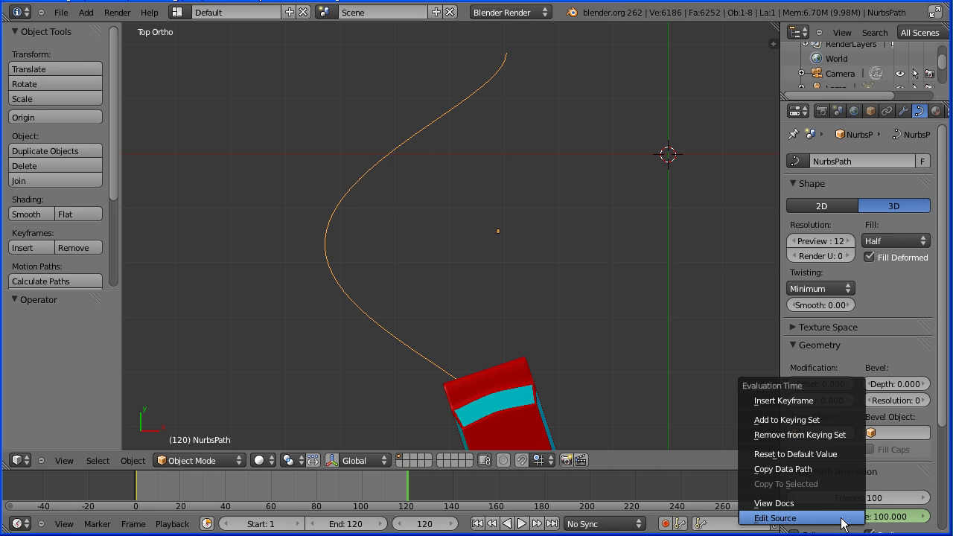
click(809, 402)
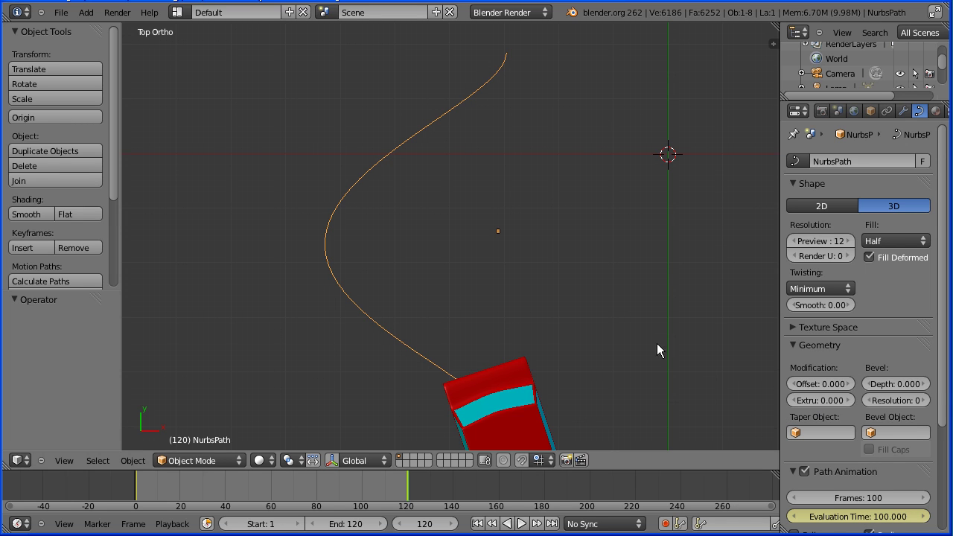
click(477, 523)
click(521, 523)
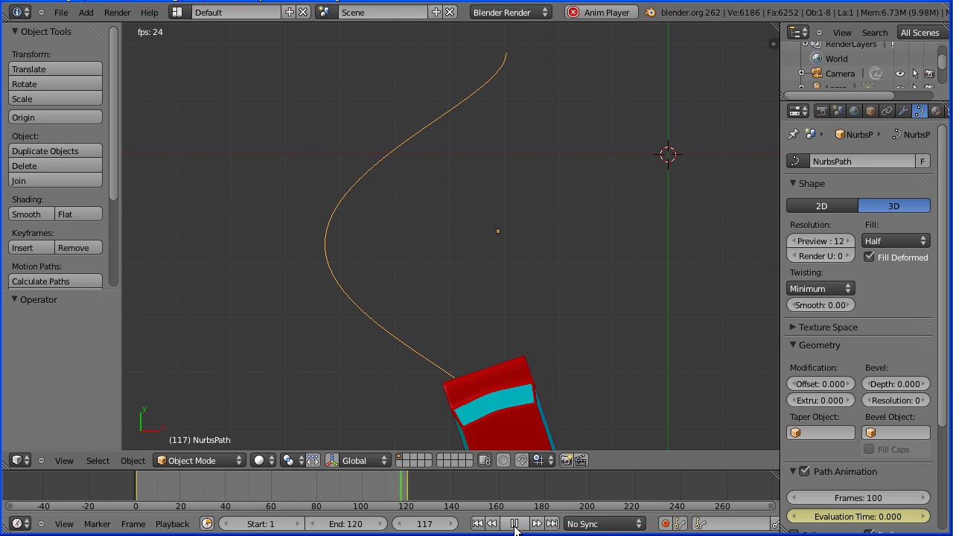
click(514, 524)
click(477, 524)
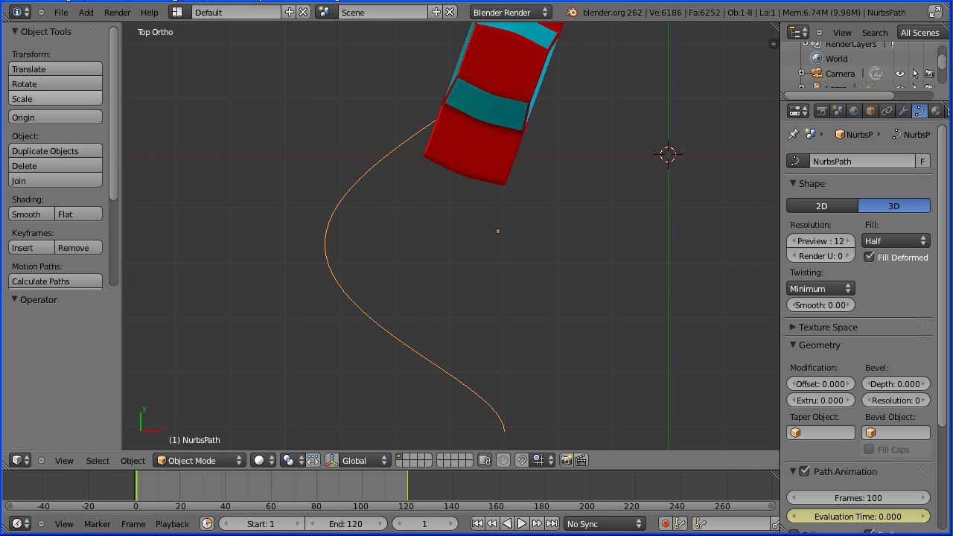
middle_drag(621, 340, 563, 213)
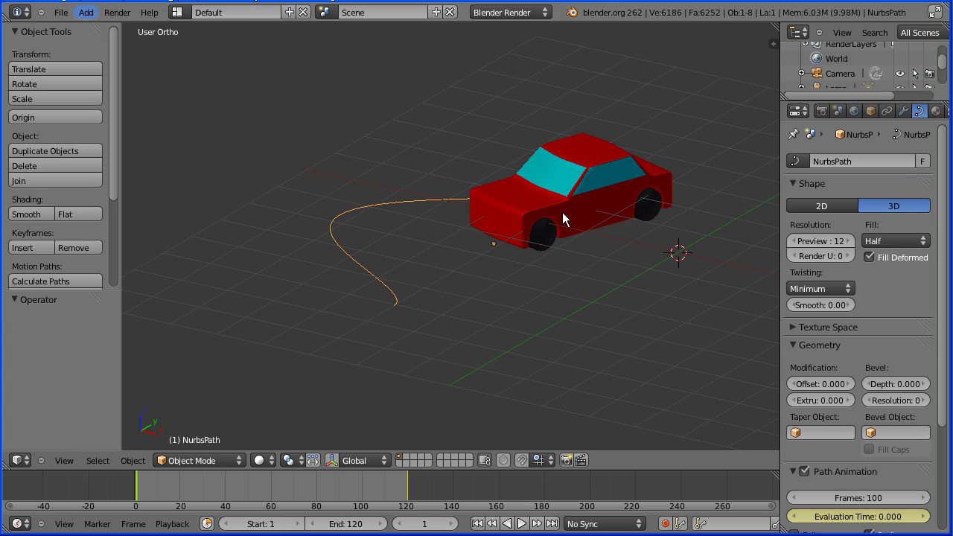
- Apply the front wheel's rotation and scale, resetting them to 0° and 1.000, then rotate it about Z
right_click(549, 237)
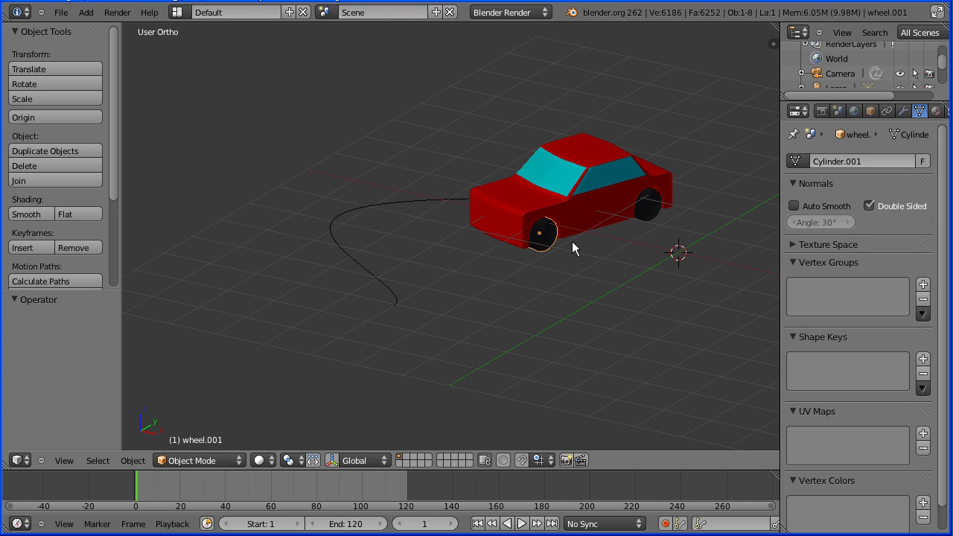
click(870, 110)
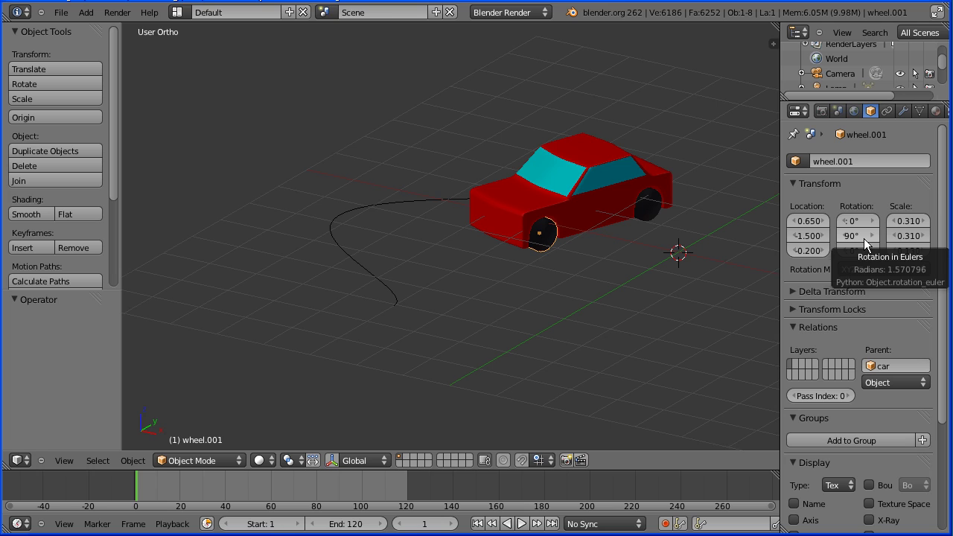
click(137, 463)
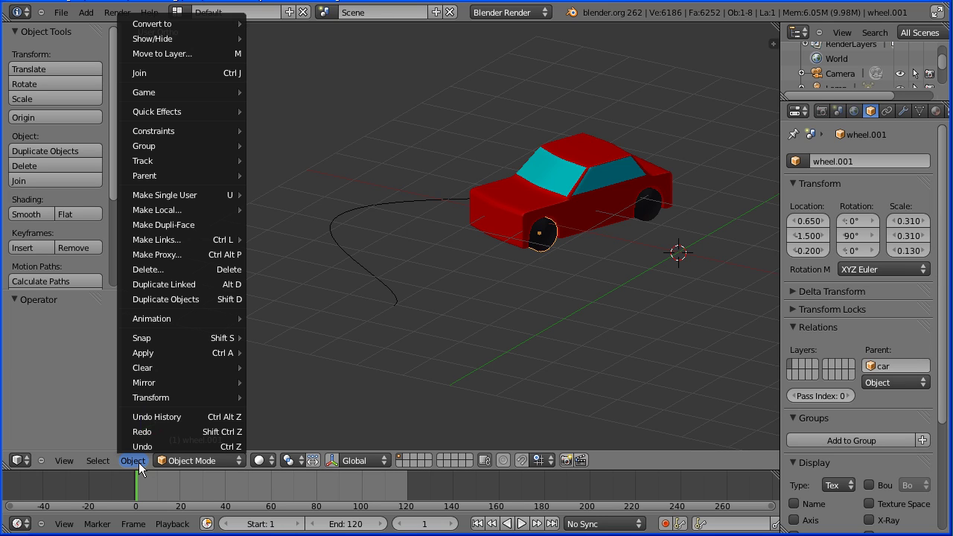
mouse_move(166, 354)
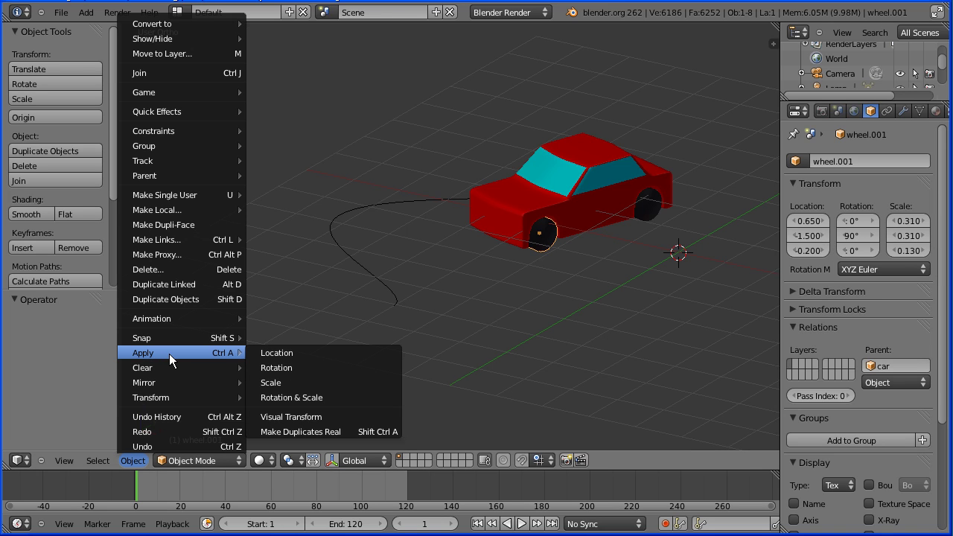
click(381, 397)
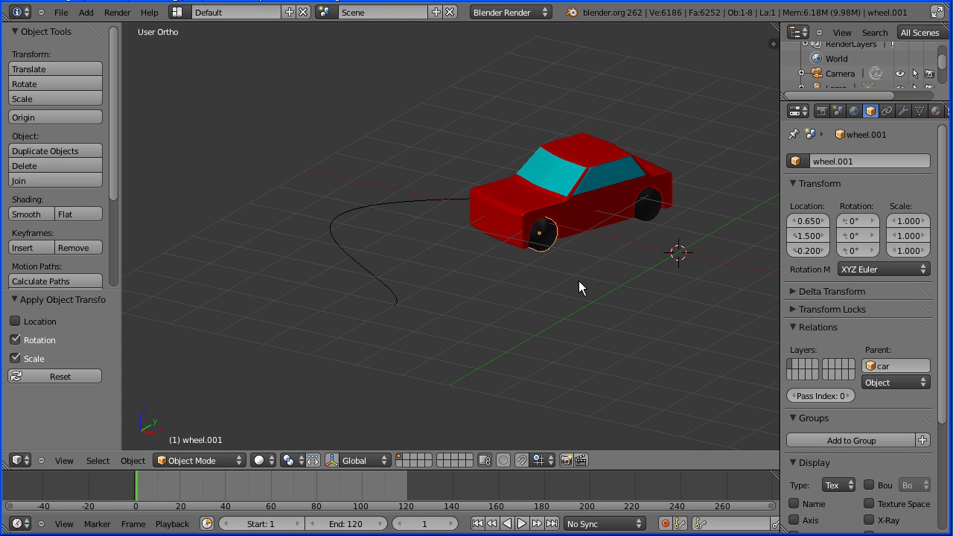
key(r)
key(z)
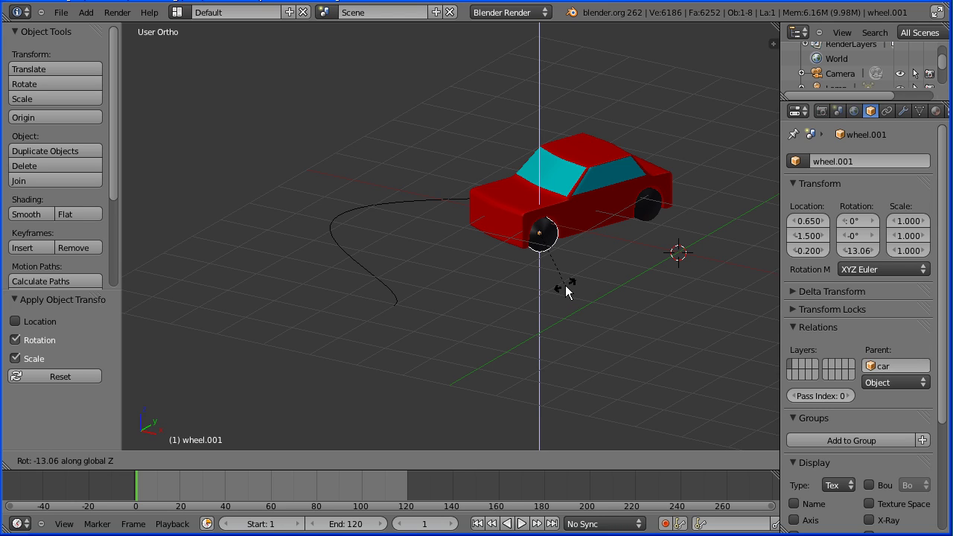
- Set wheel.001's Z rotation to 15° and keyframe it on frame 1
click(565, 286)
click(857, 252)
key(BackSpace)
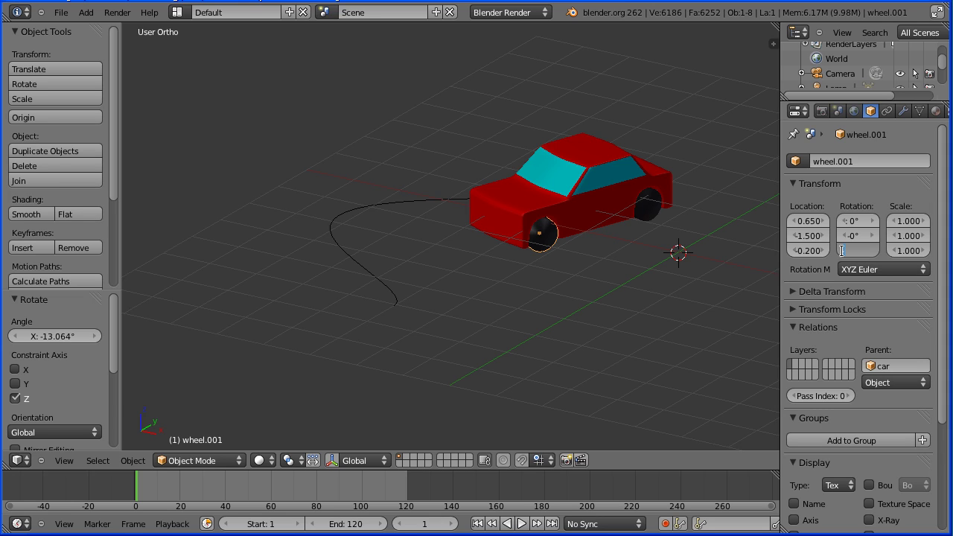
text(15)
key(Return)
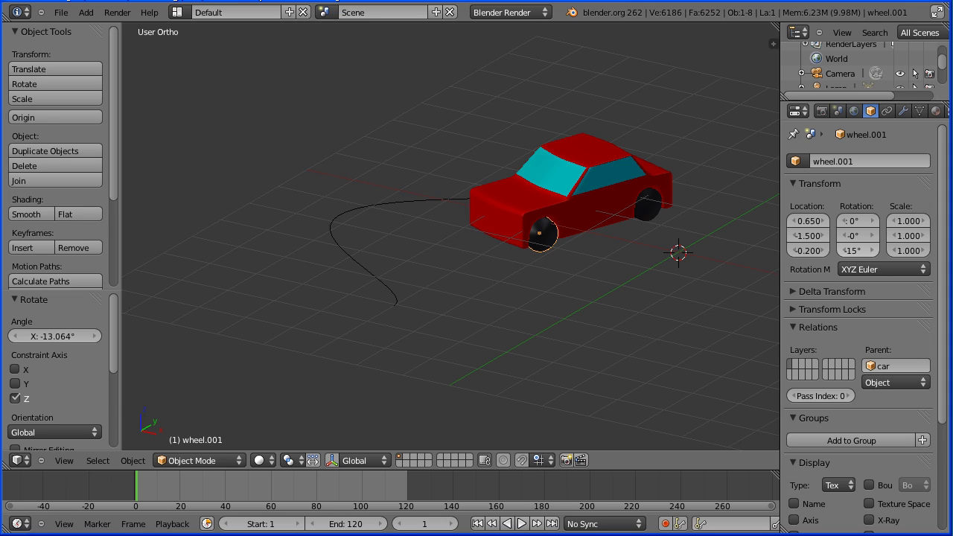
click(30, 251)
click(90, 248)
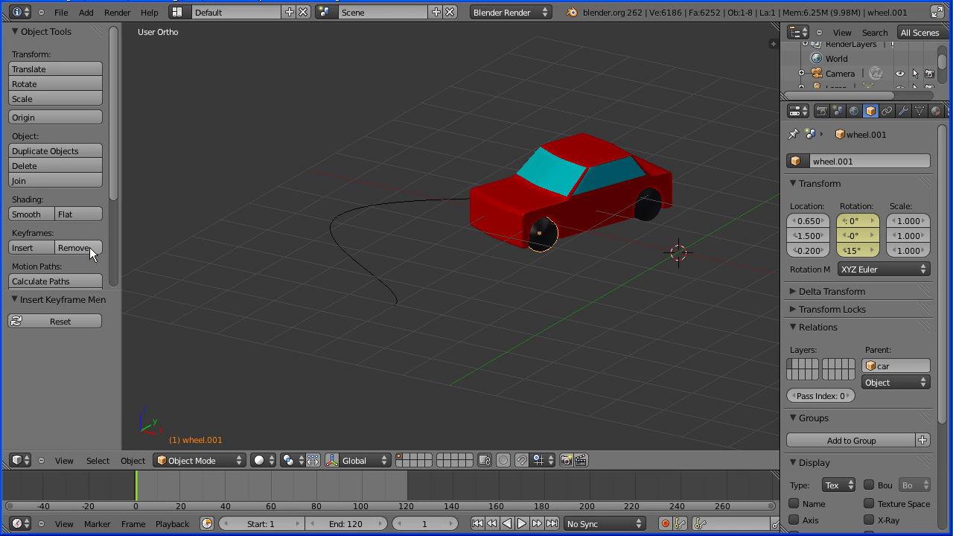
- On frame 60, set the wheel's Z rotation to 40° and keyframe it
click(422, 524)
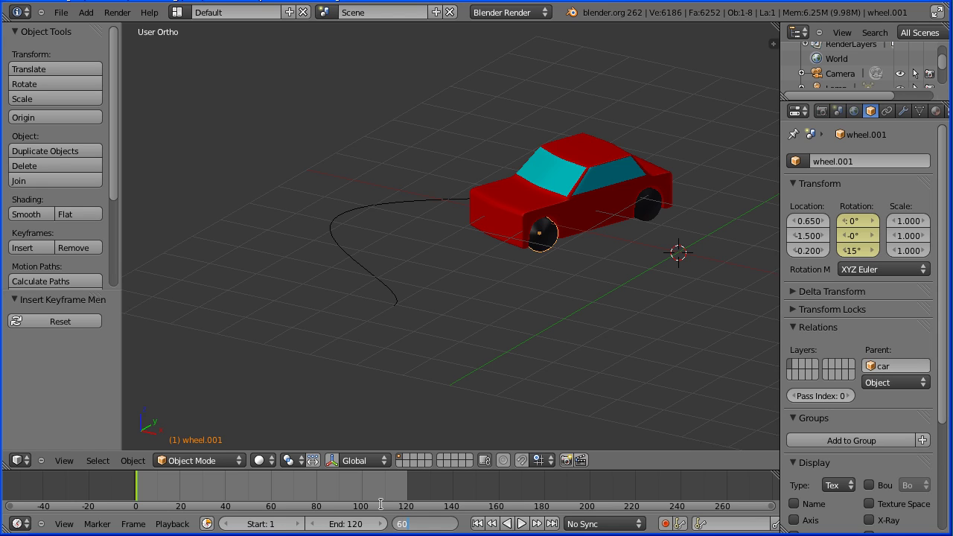
key(Return)
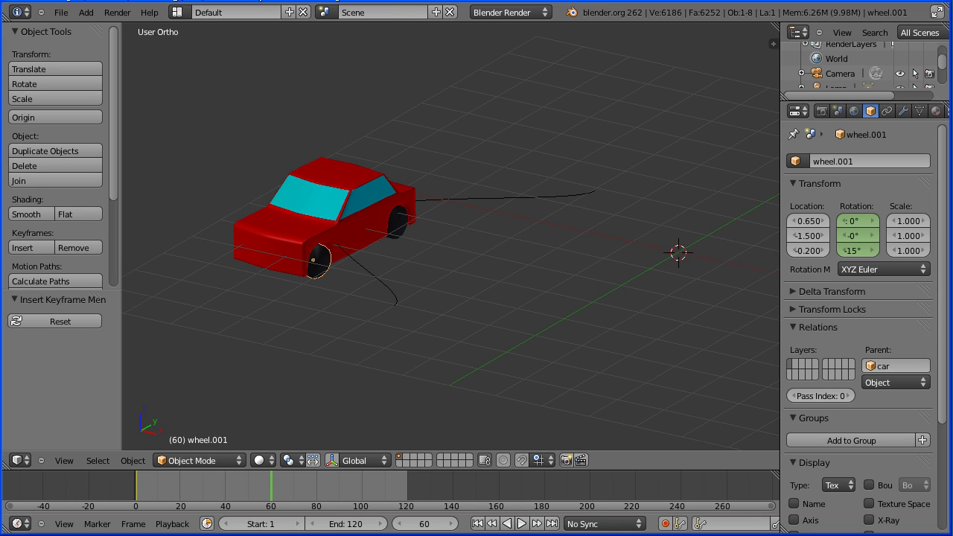
click(850, 252)
text(40)
key(Return)
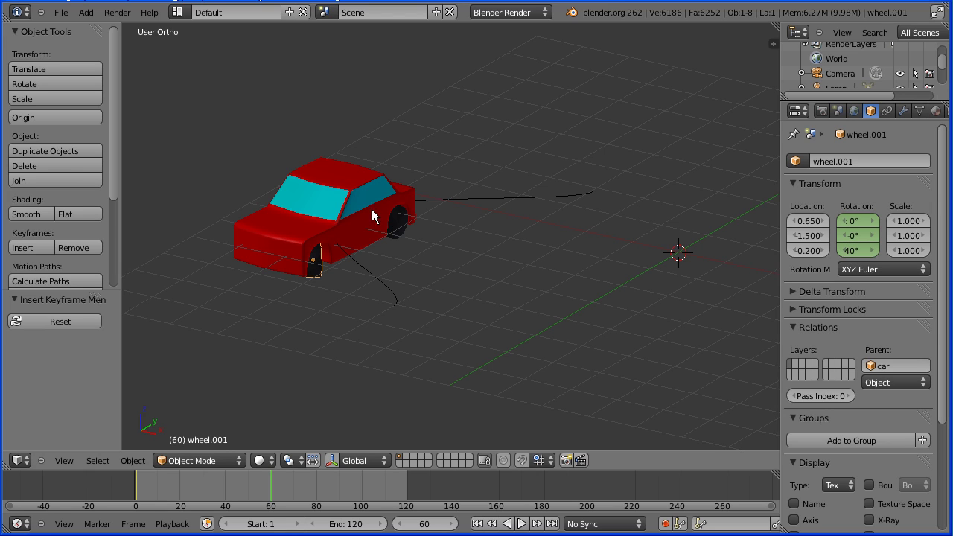
click(23, 247)
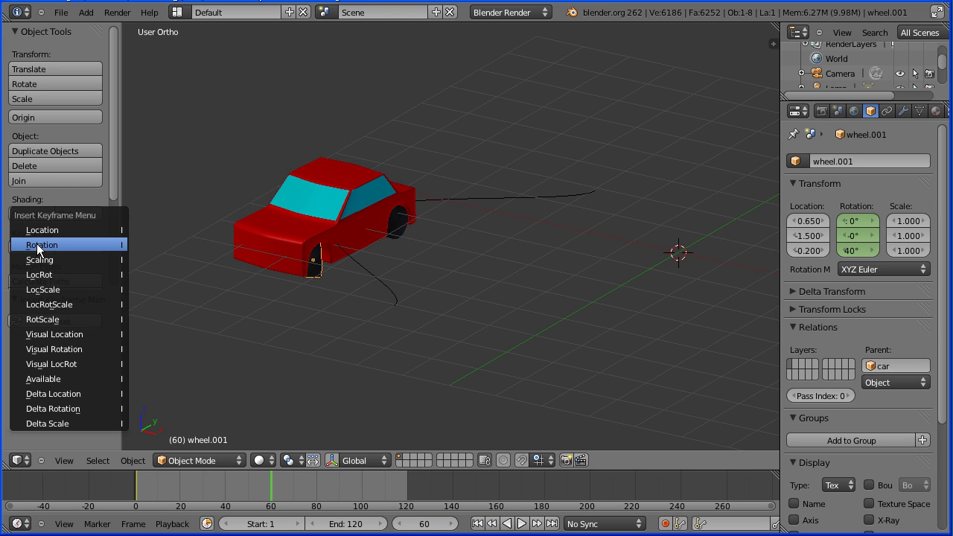
click(98, 243)
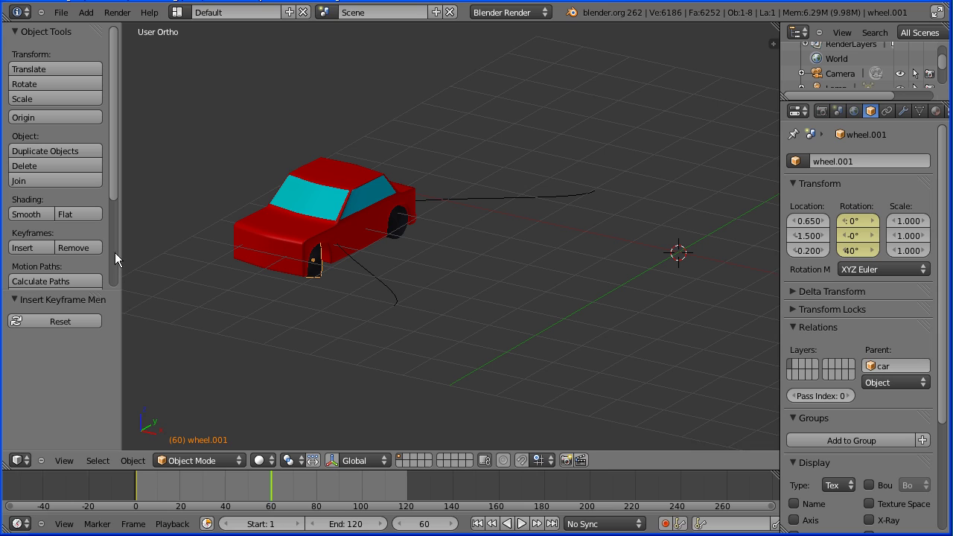
- On frame 120, set the wheel's Z rotation back to 15° and keyframe it
click(552, 524)
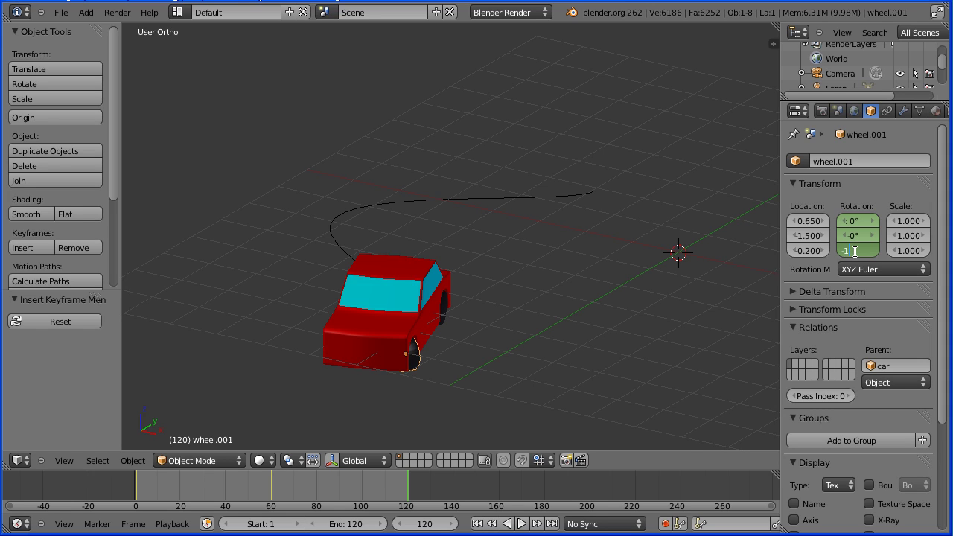
click(856, 252)
text(15)
key(Return)
right_click(856, 235)
click(824, 234)
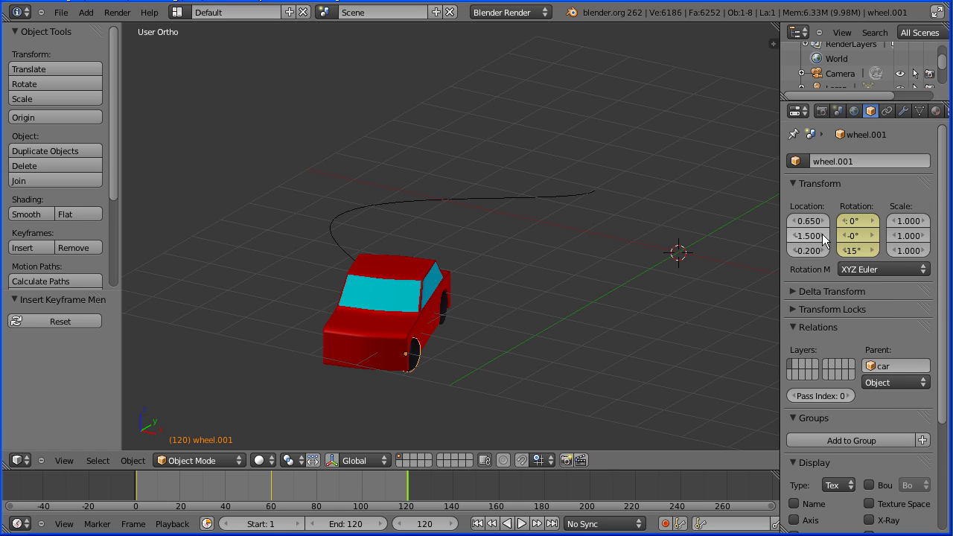
click(477, 524)
- Play and stop the animation, return to frame 1, orbit to a side view, and select wheel.002
click(521, 523)
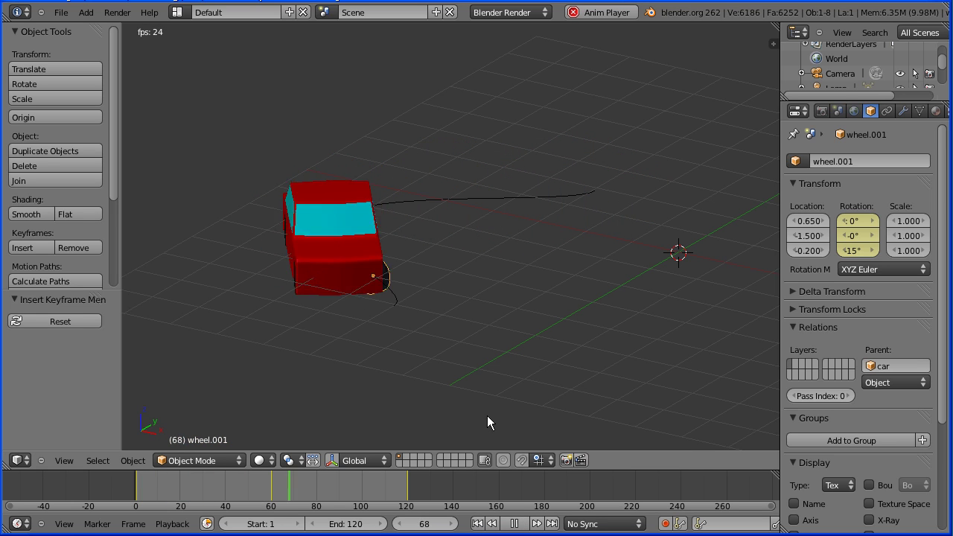
click(514, 523)
click(479, 523)
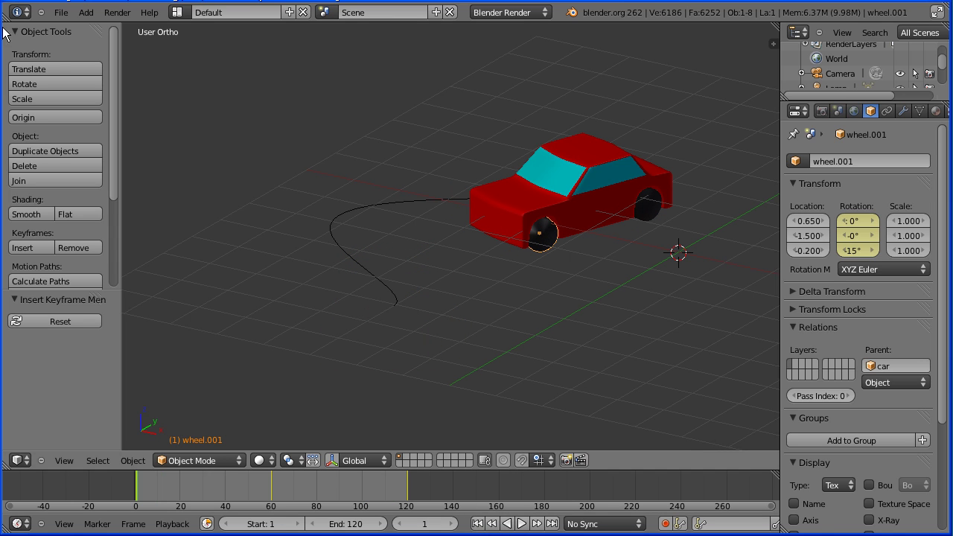
middle_drag(265, 245, 451, 260)
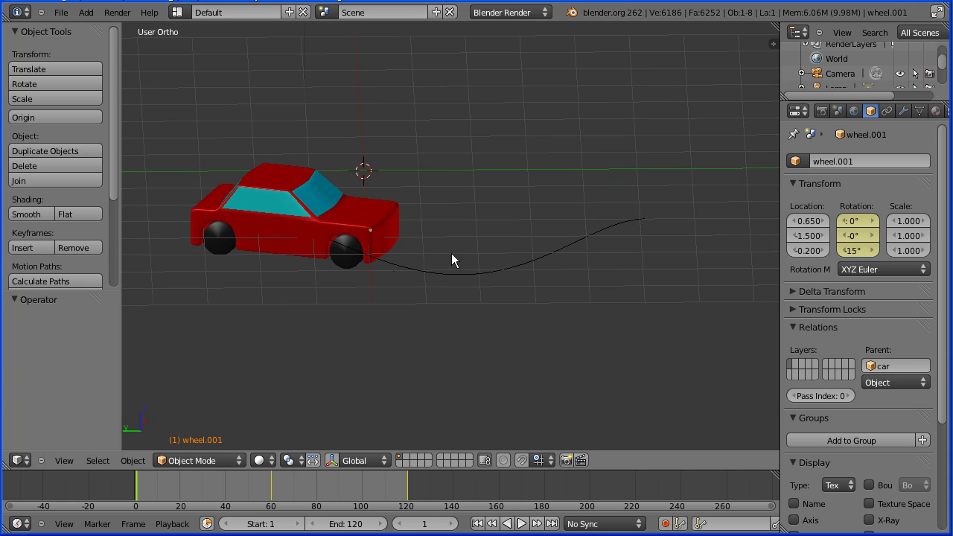
right_click(335, 262)
- Apply rotation and scale to wheel.002
click(133, 460)
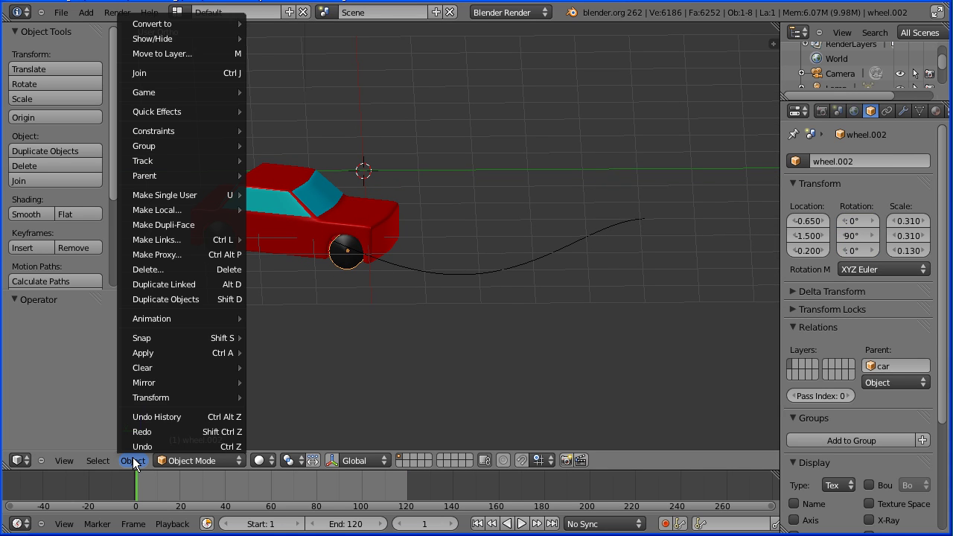
mouse_move(157, 349)
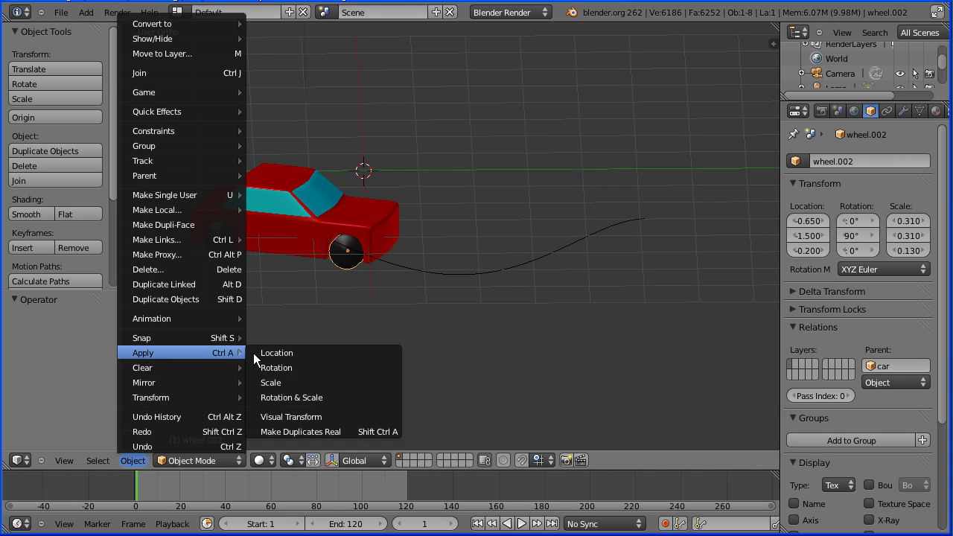
click(331, 396)
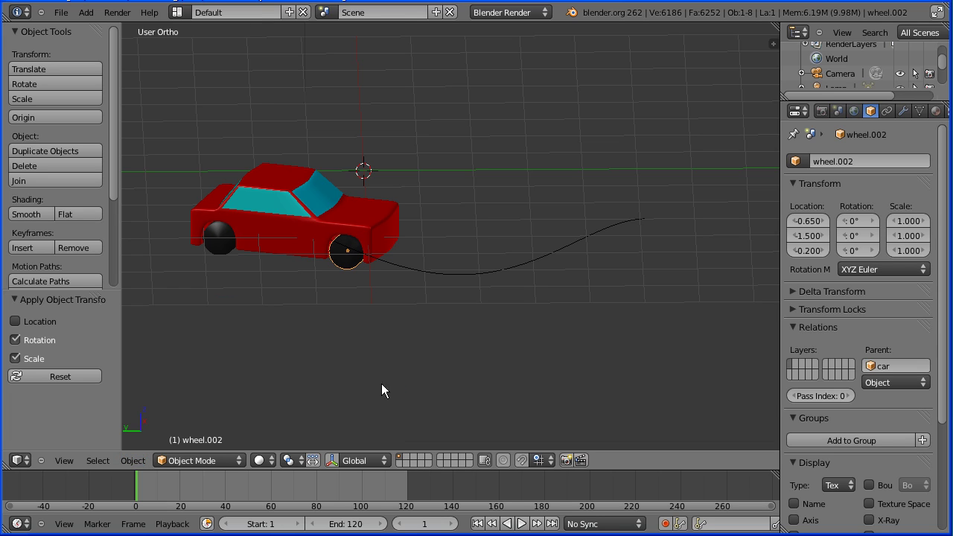
- Set wheel.002's Z rotation to 15° and keyframe its rotation on frame 1
click(856, 250)
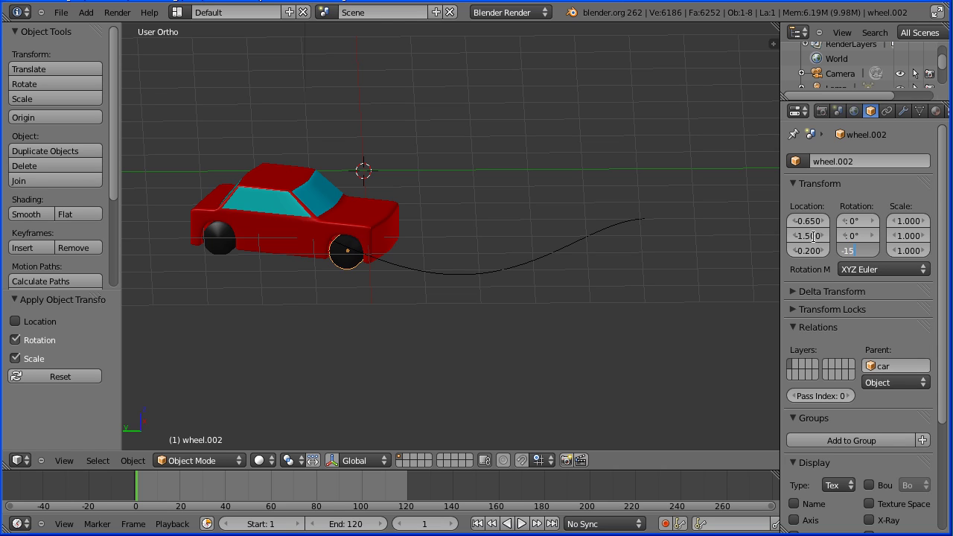
key(Return)
right_click(852, 236)
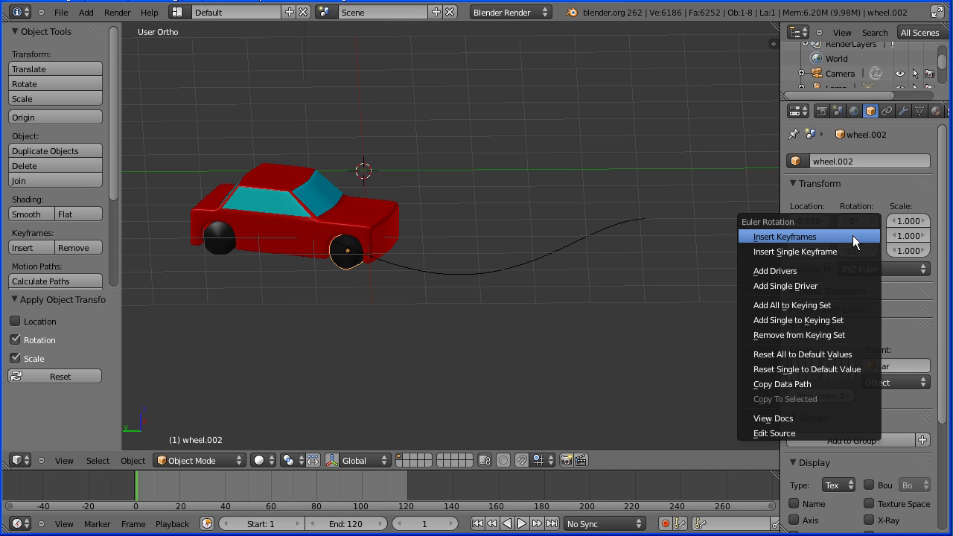
click(836, 237)
click(435, 524)
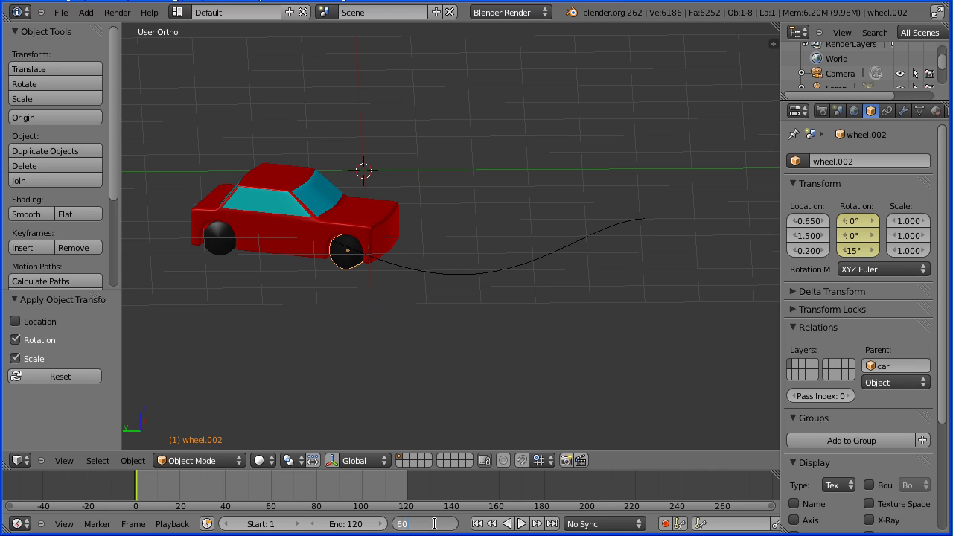
- On frame 60, set wheel.002's Z rotation to 40° and keyframe it
text(60)
key(Return)
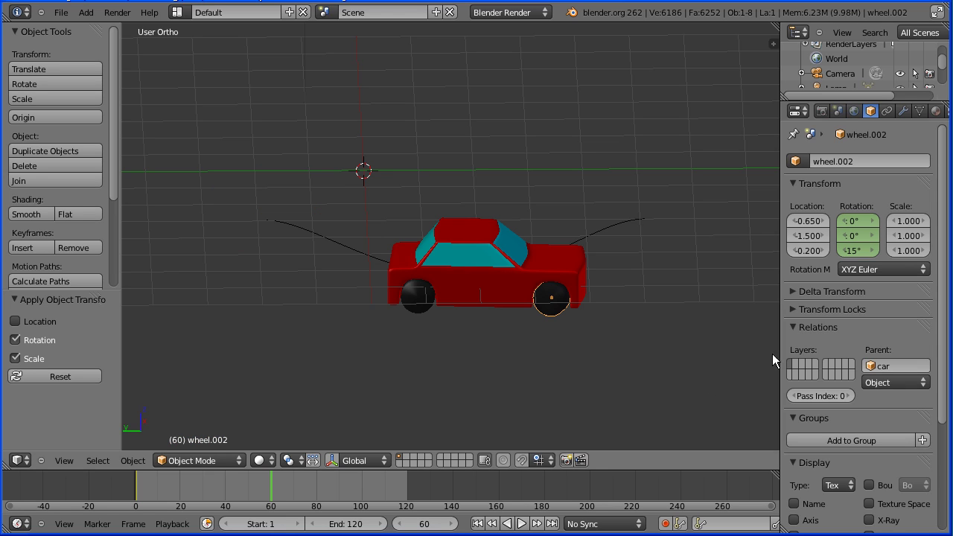
click(841, 250)
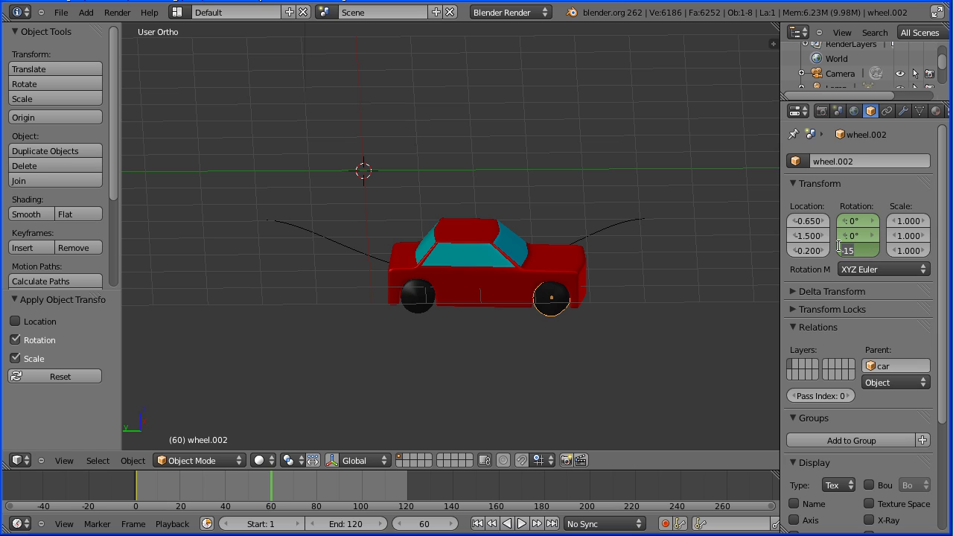
key(Return)
right_click(855, 237)
click(854, 237)
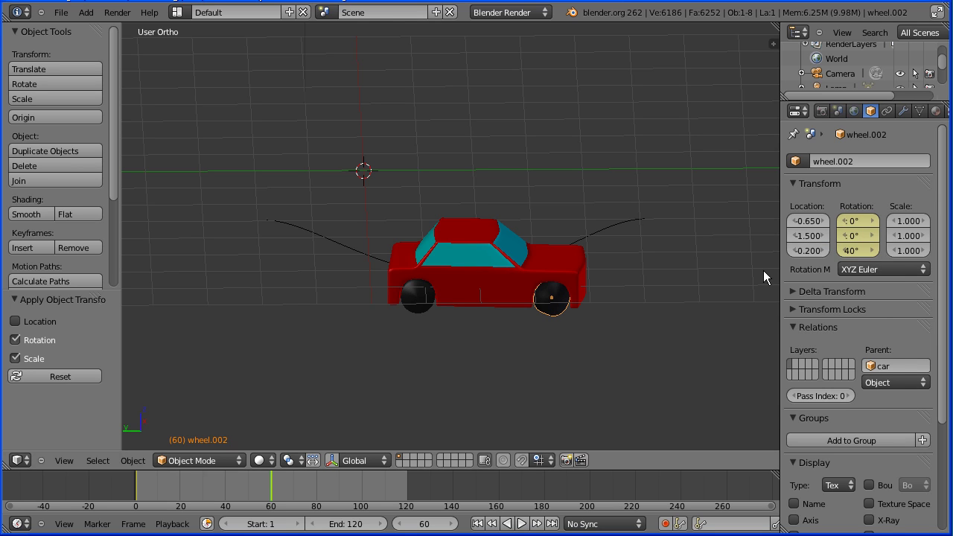
- On the last frame, 120, keyframe wheel.002's Z rotation back at 15°
click(551, 523)
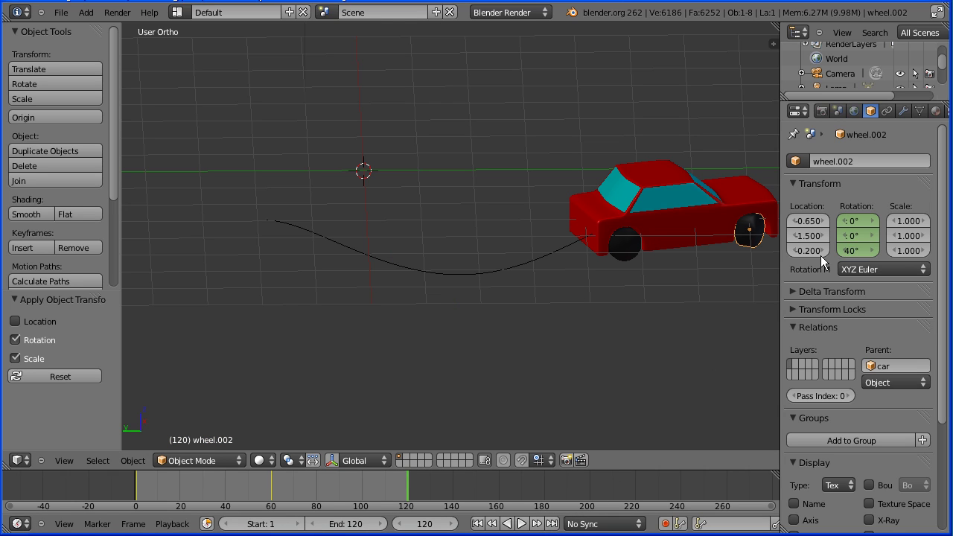
key(Return)
right_click(854, 236)
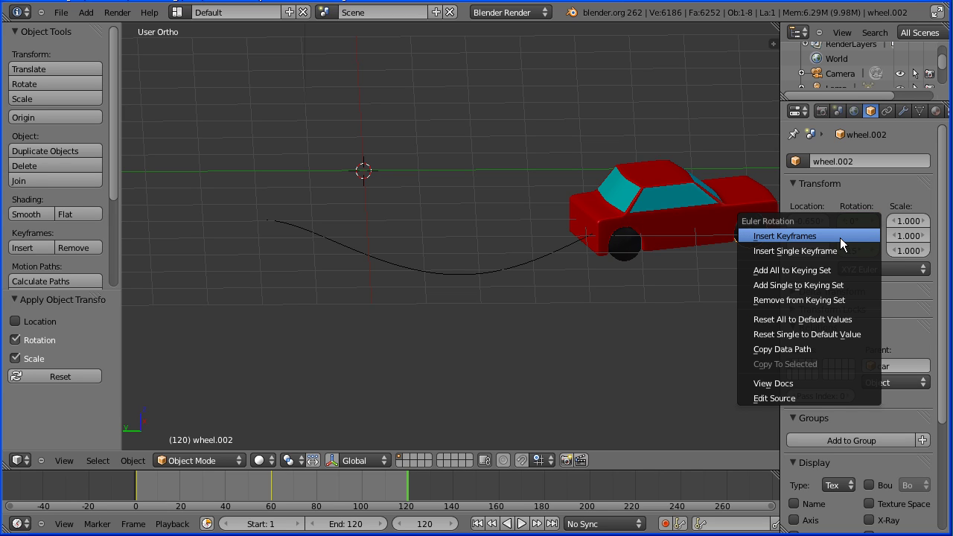
click(840, 238)
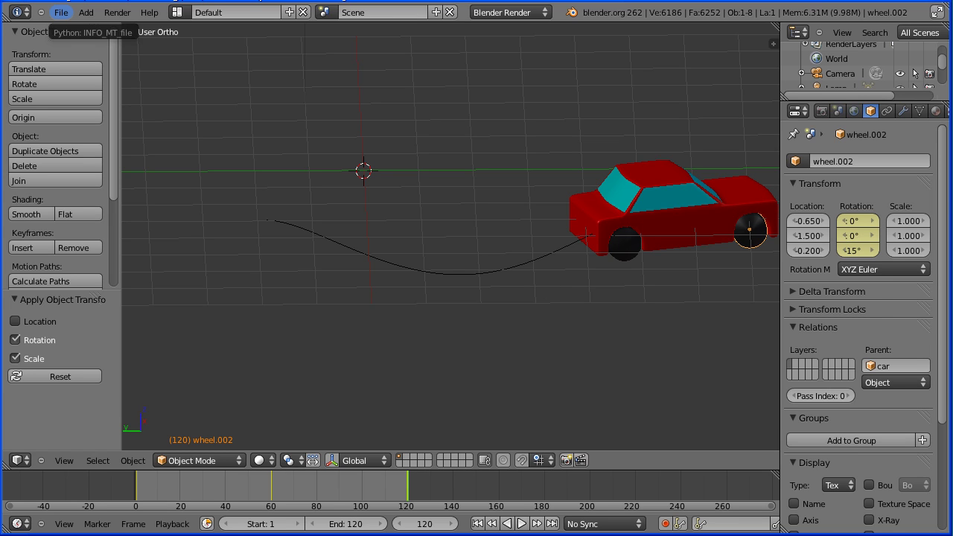
- Switch the viewport to perspective, frame the car, and play the animation from frame 1
click(64, 460)
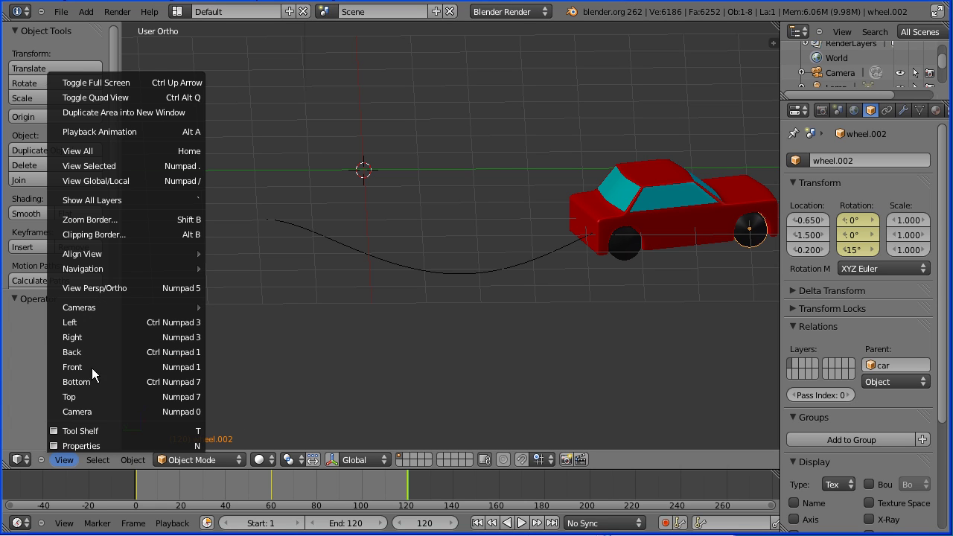
click(124, 288)
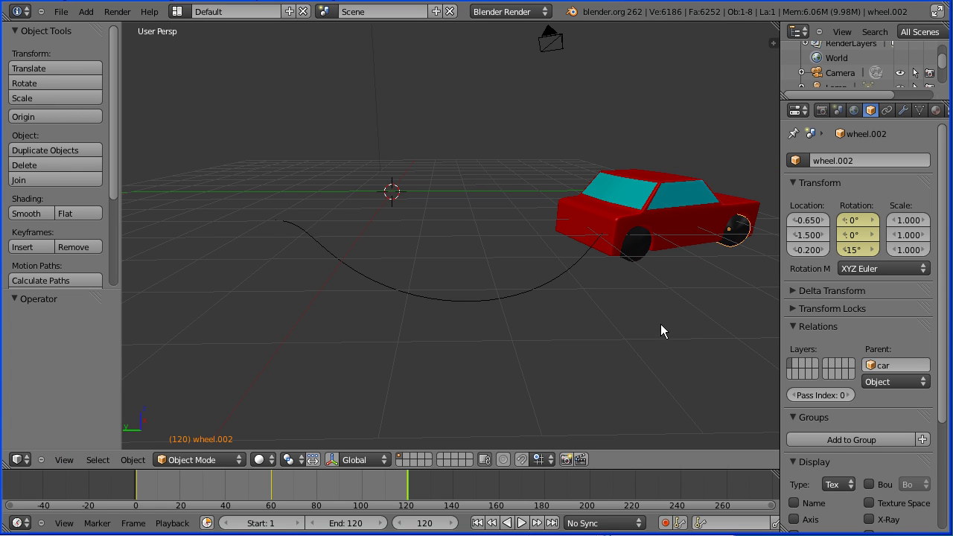
middle_drag(683, 326, 509, 333)
scroll(510, 334, up, 6)
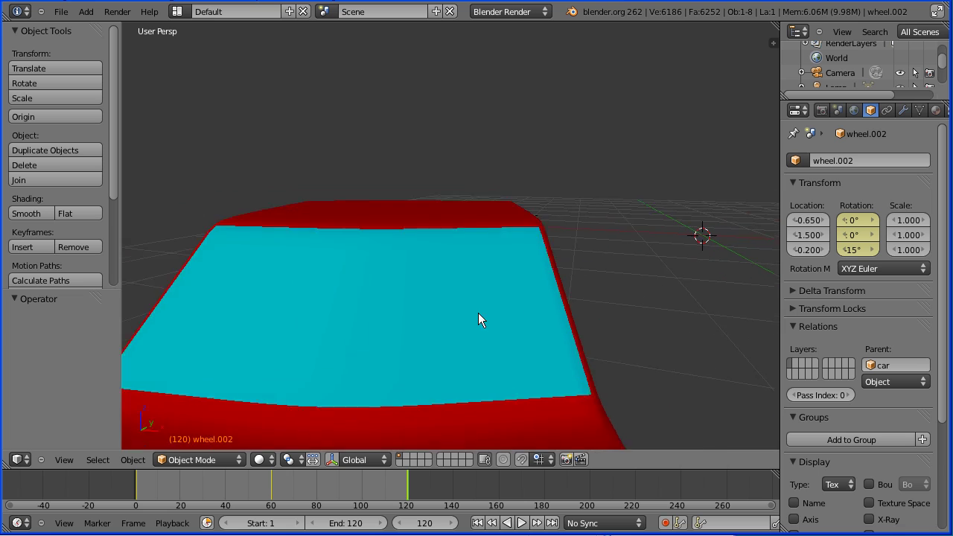
scroll(484, 317, down, 6)
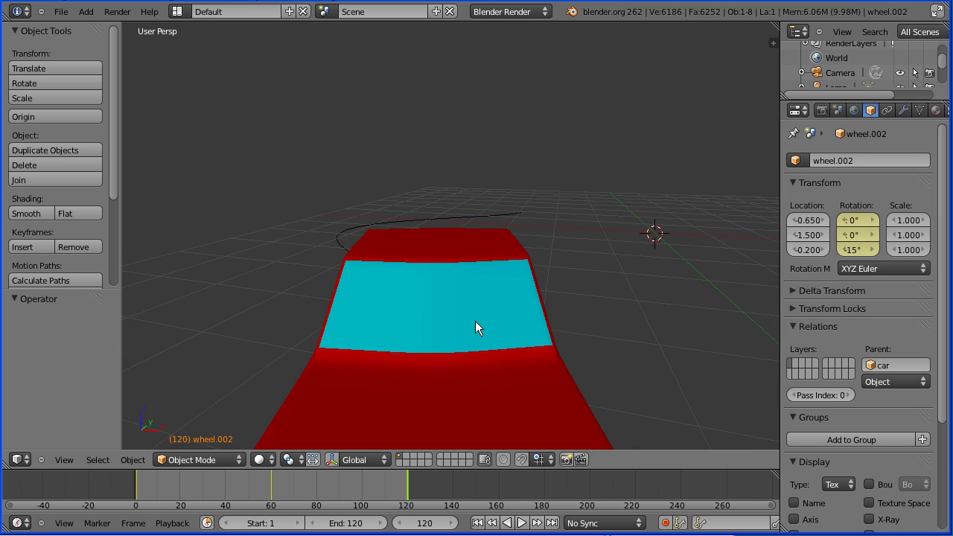
click(477, 523)
click(521, 523)
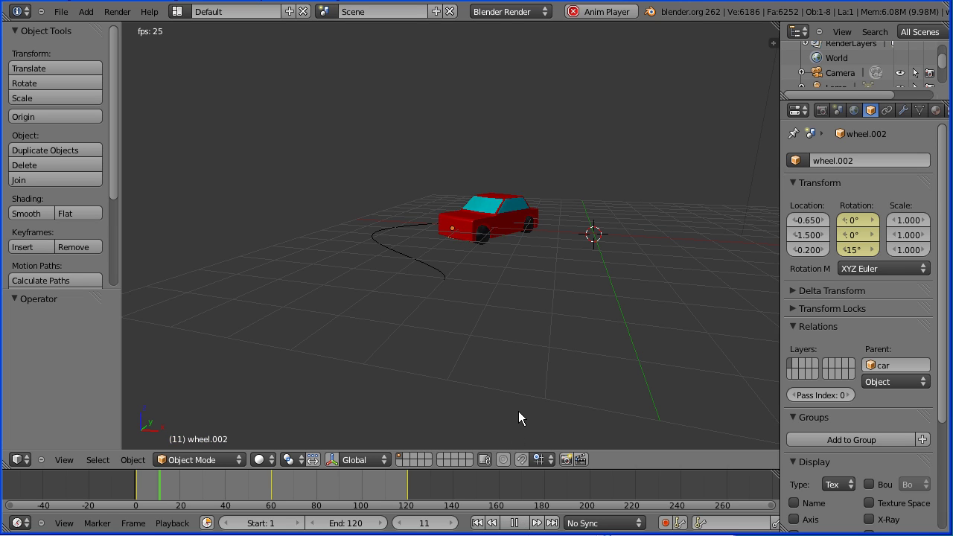